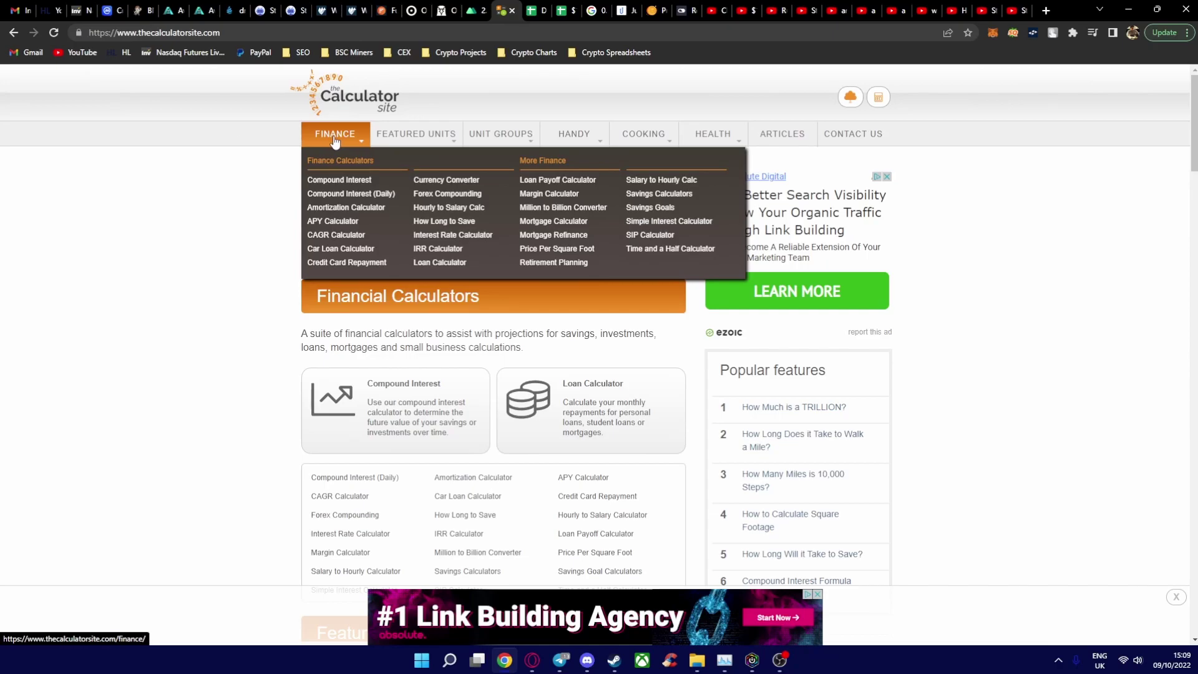
# Open Compound Interest (Daily) and enter a 5154 principal with a 1.5% interest rate.
pyautogui.click(339, 194)
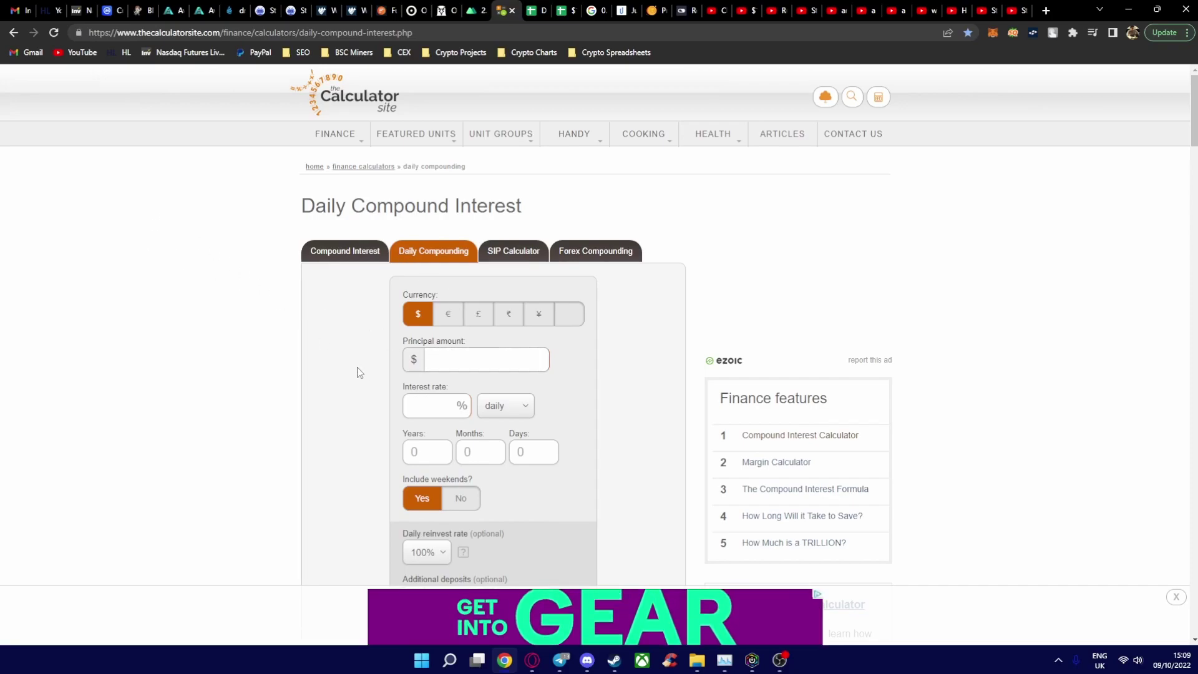
pyautogui.click(478, 368)
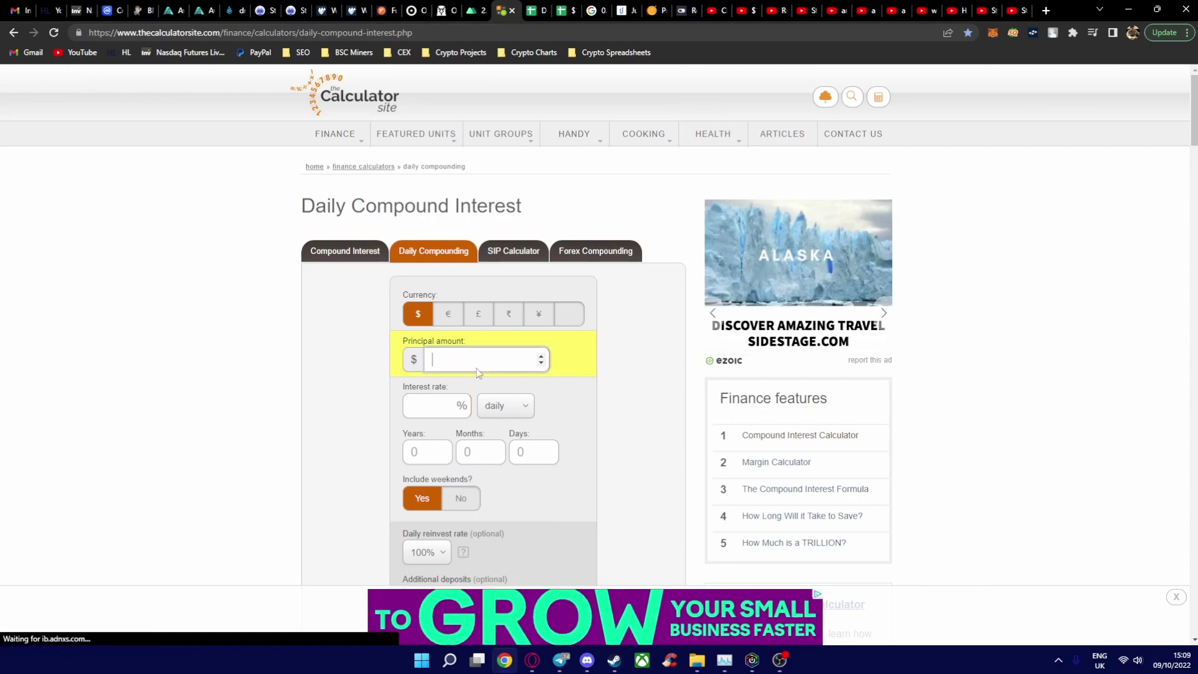
pyautogui.write('5154')
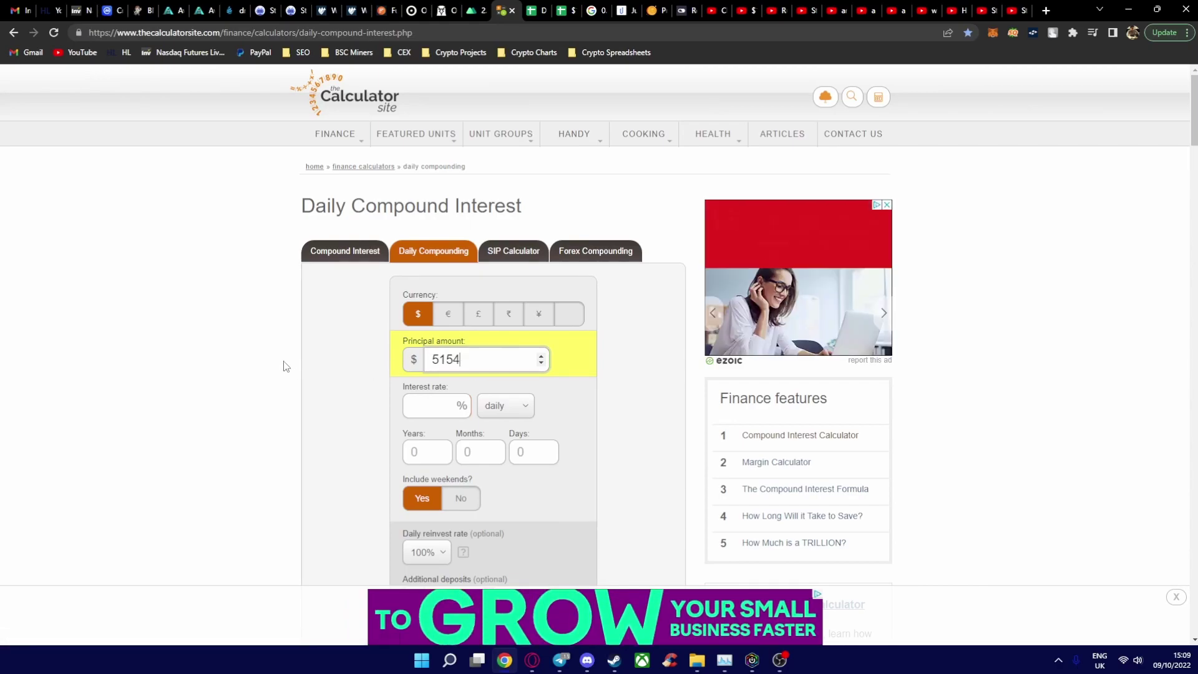
pyautogui.click(284, 366)
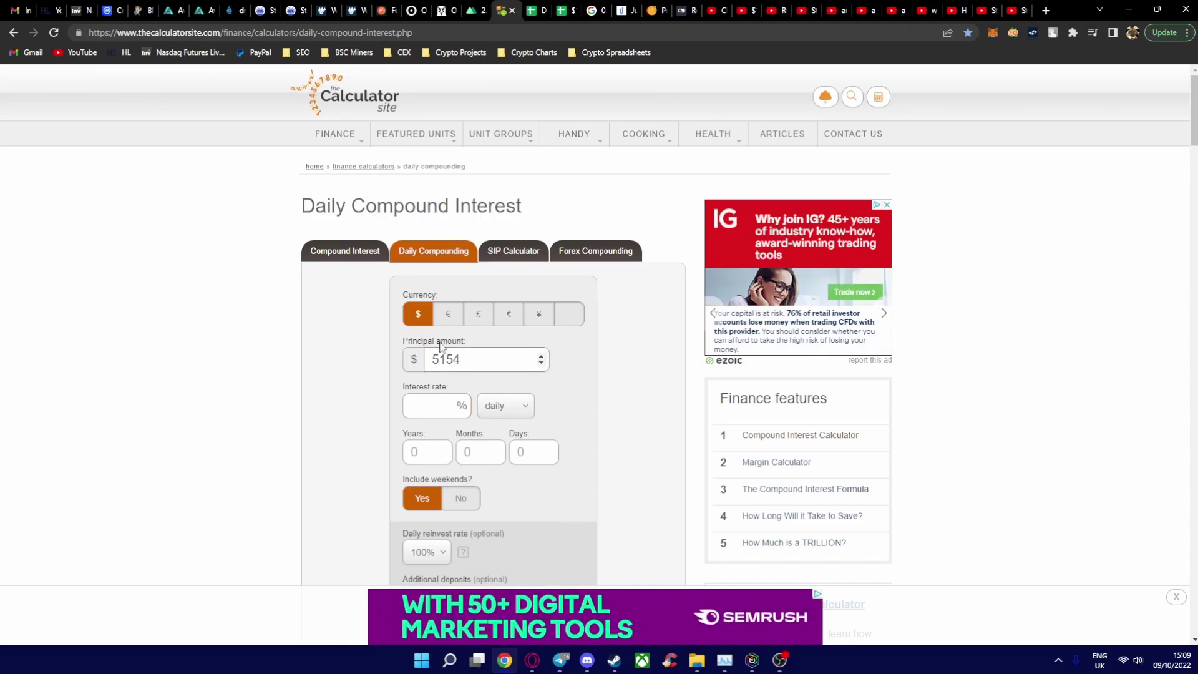
pyautogui.click(418, 410)
pyautogui.write('1.5')
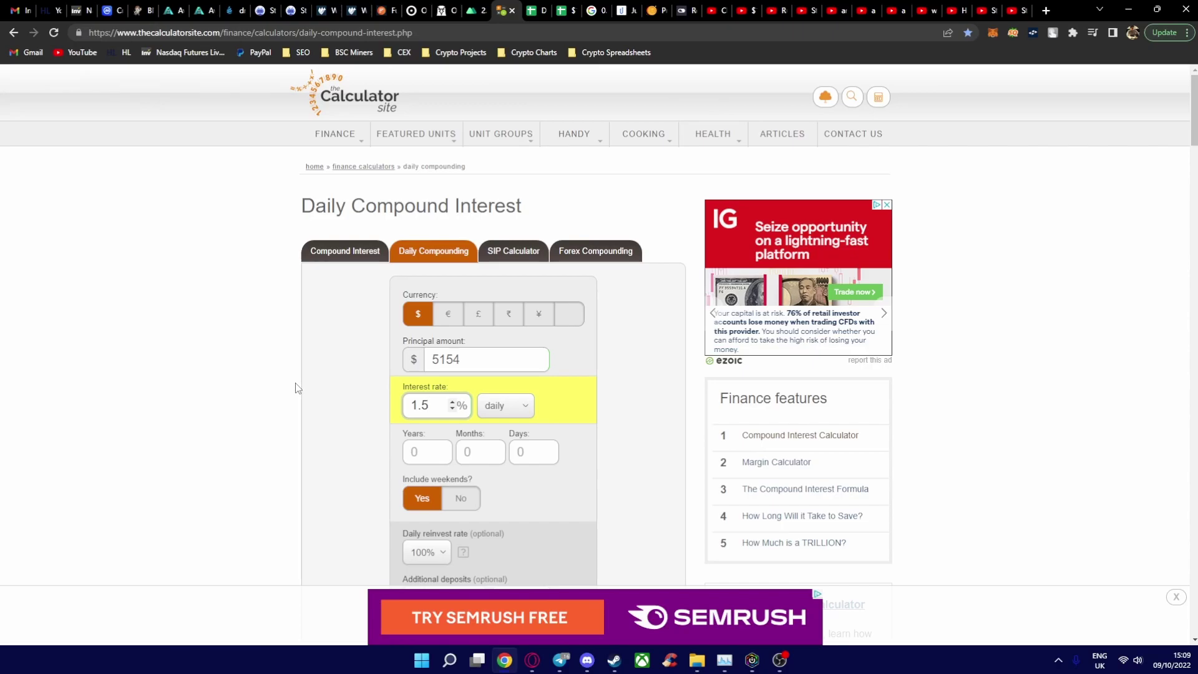
# Enter 1 in the Years field and scroll down to the rest of the form.
pyautogui.click(419, 451)
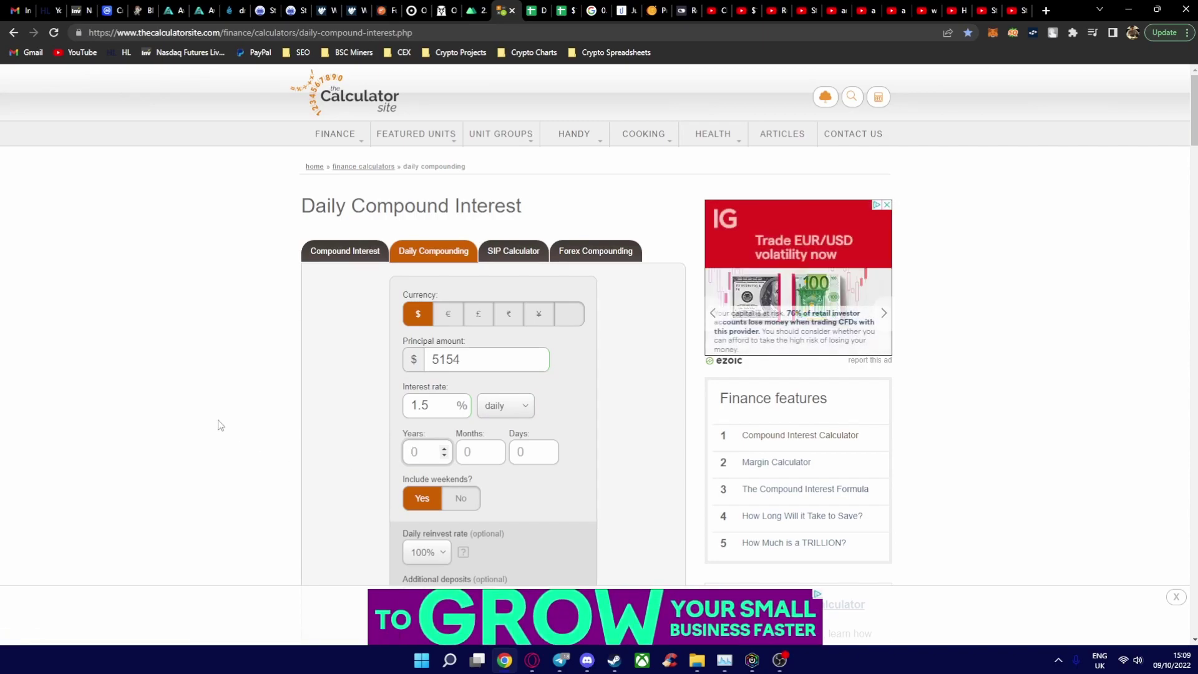
pyautogui.write('1')
pyautogui.scroll(-1, 273, 431)
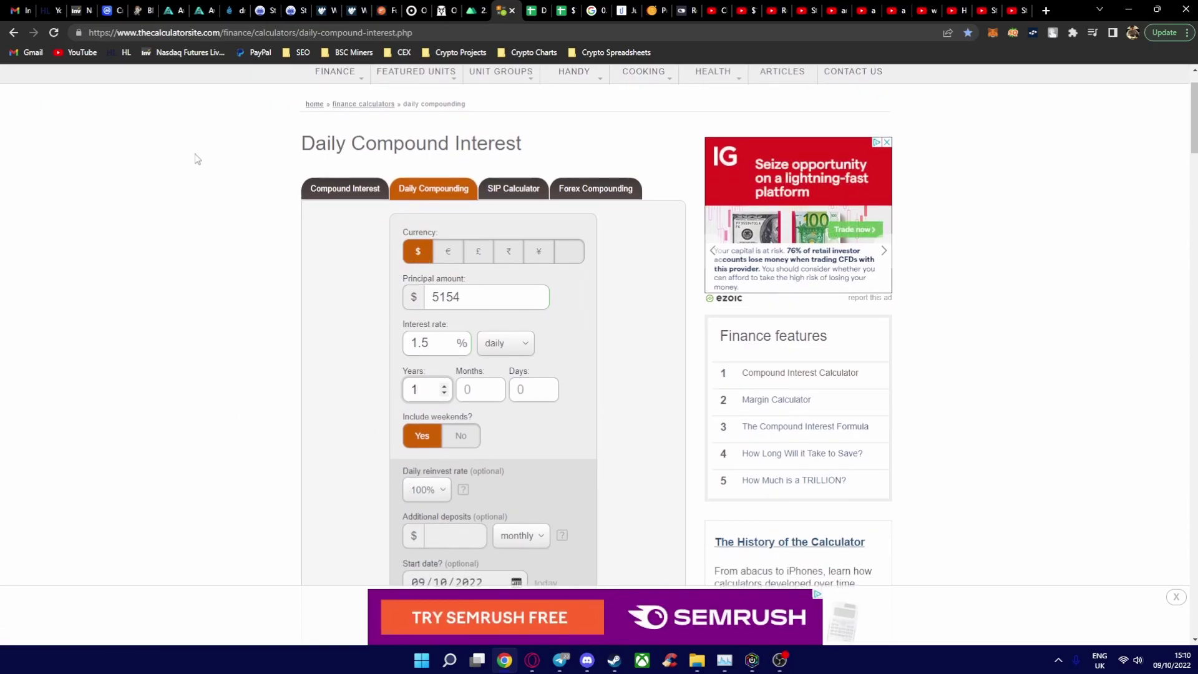
pyautogui.scroll(-1, 666, 391)
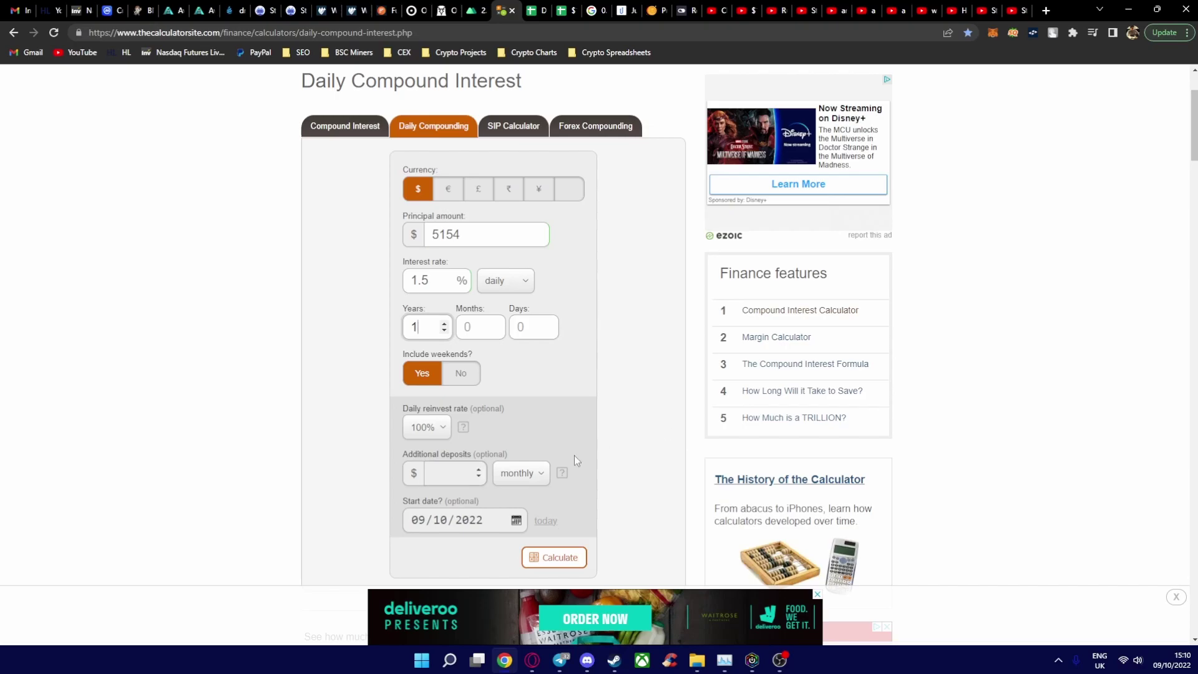
# Keep additional deposit frequency at monthly and calculate the projection.
pyautogui.click(521, 473)
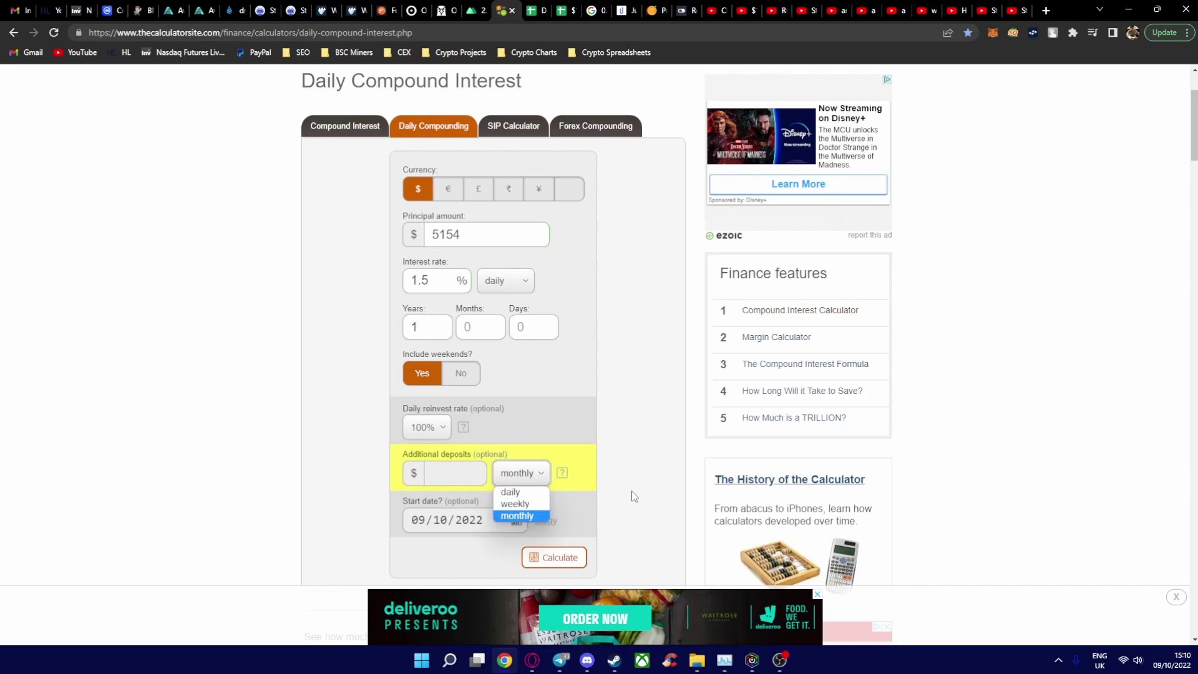
pyautogui.click(646, 448)
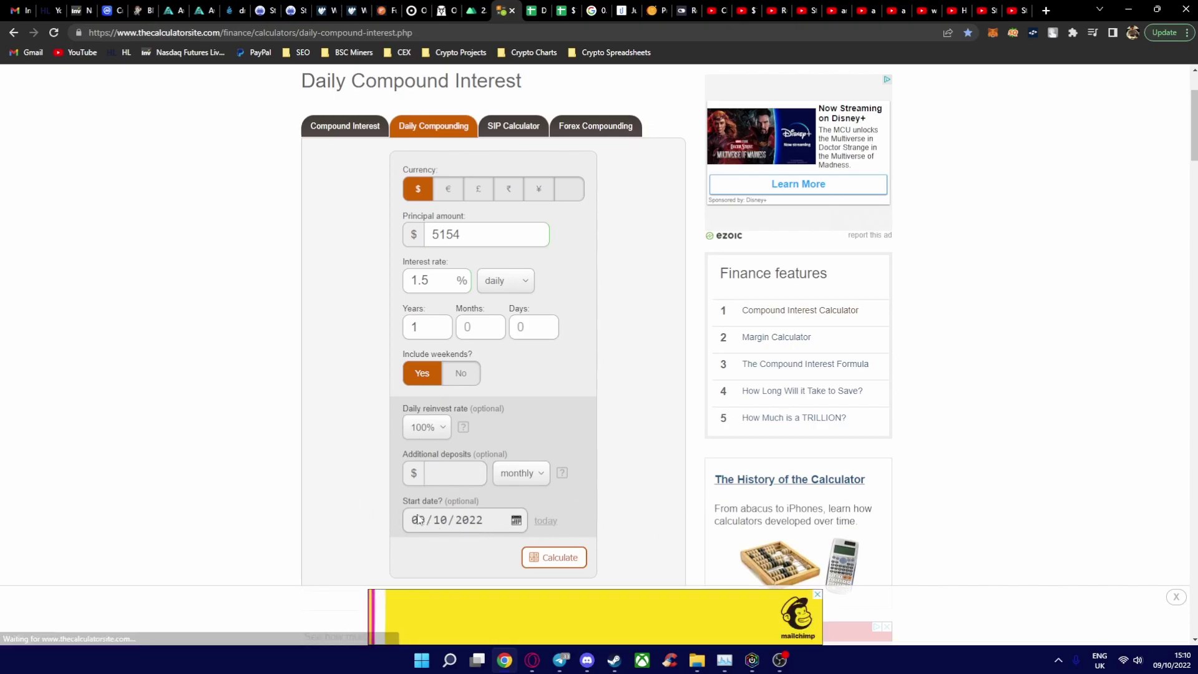
pyautogui.scroll(-2, 624, 449)
pyautogui.click(556, 430)
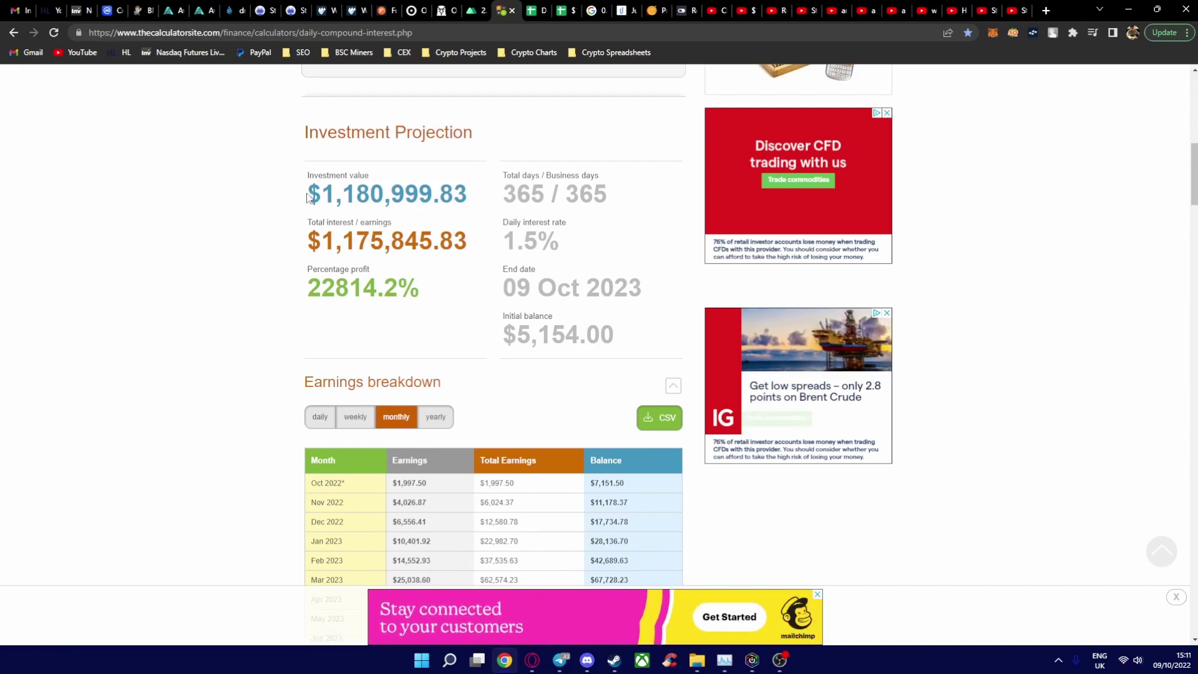
# Scroll through the results showing the $1,180,999.83 value and monthly earnings table.
pyautogui.scroll(1, 312, 200)
pyautogui.scroll(4, 349, 225)
pyautogui.scroll(3, 387, 247)
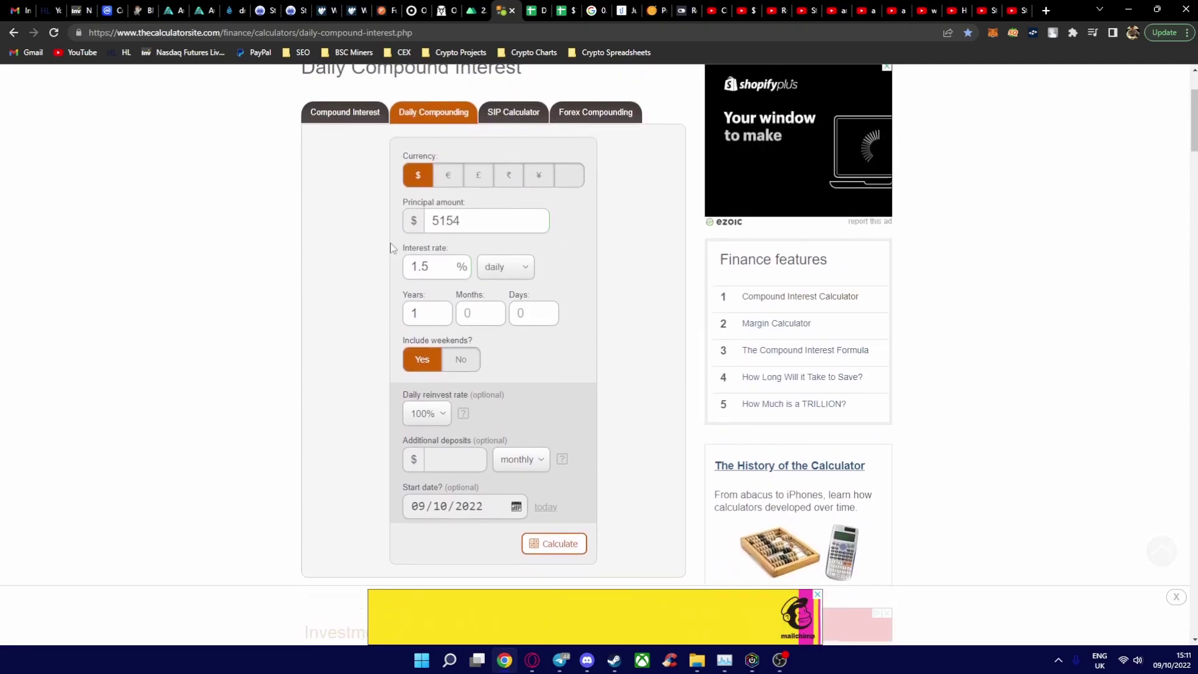
pyautogui.scroll(-4, 612, 294)
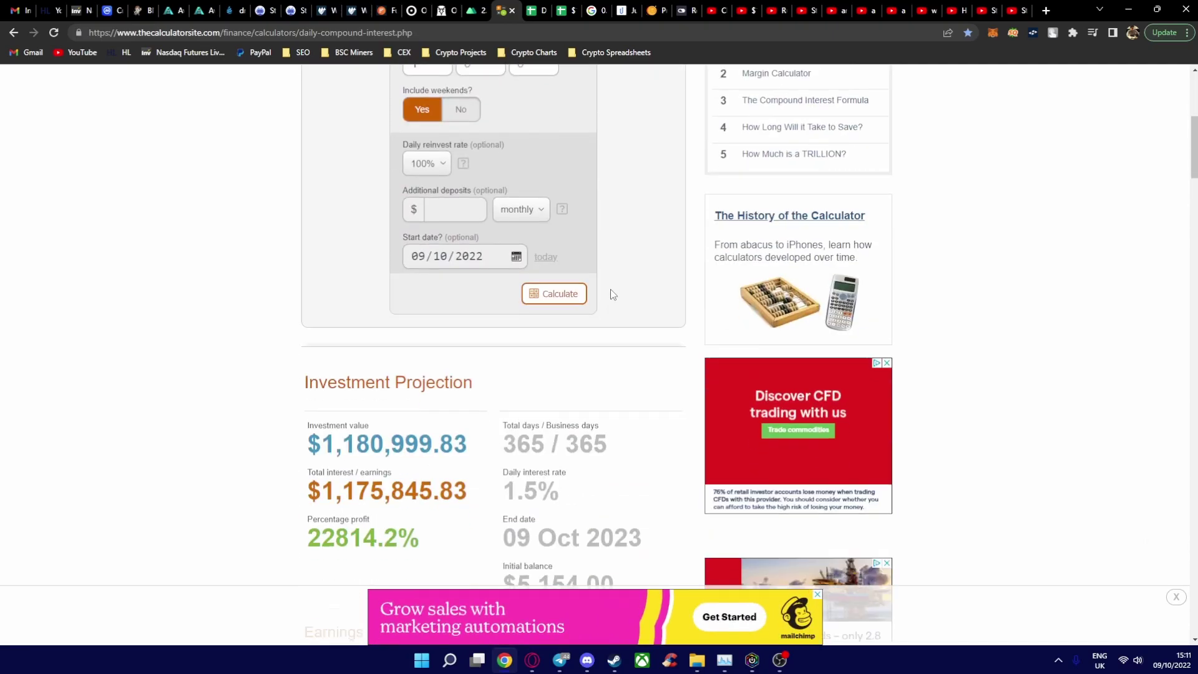
pyautogui.scroll(-1, 612, 294)
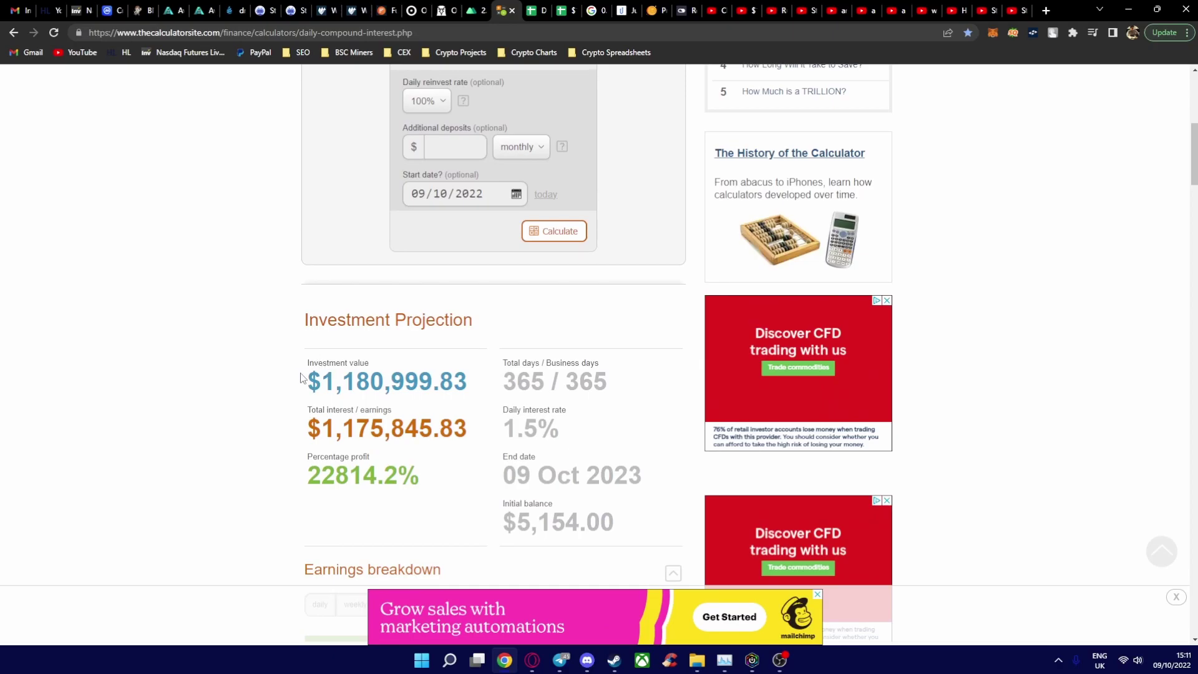
pyautogui.scroll(-1, 271, 365)
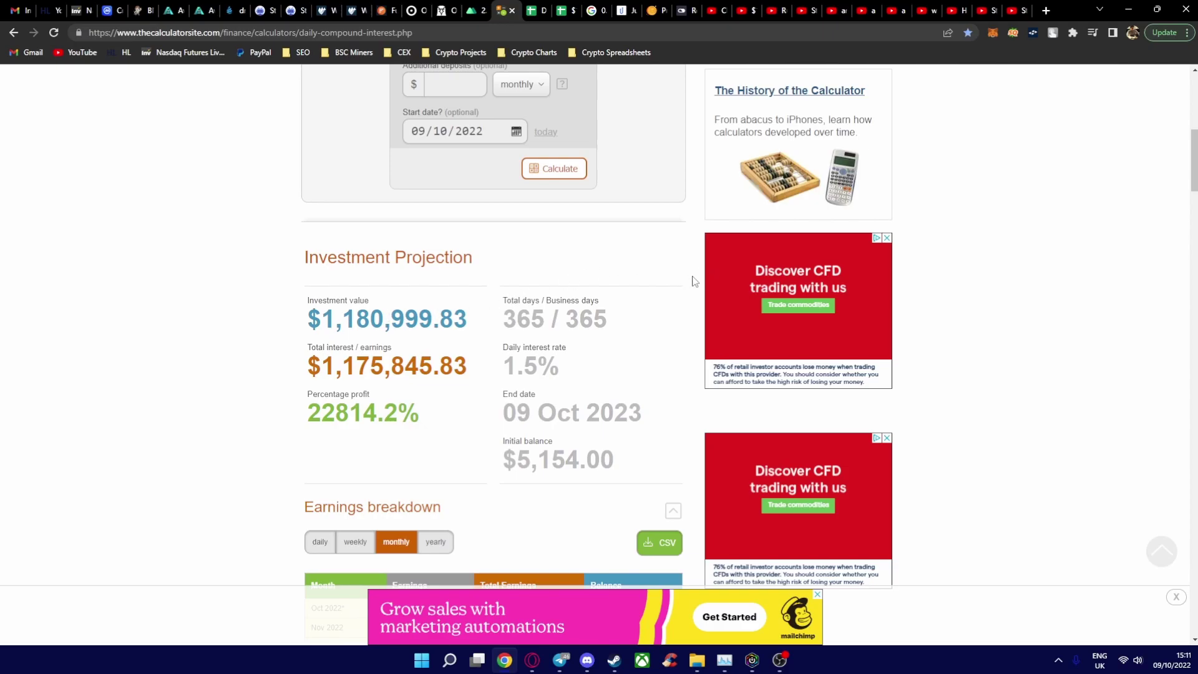
pyautogui.scroll(-1, 695, 281)
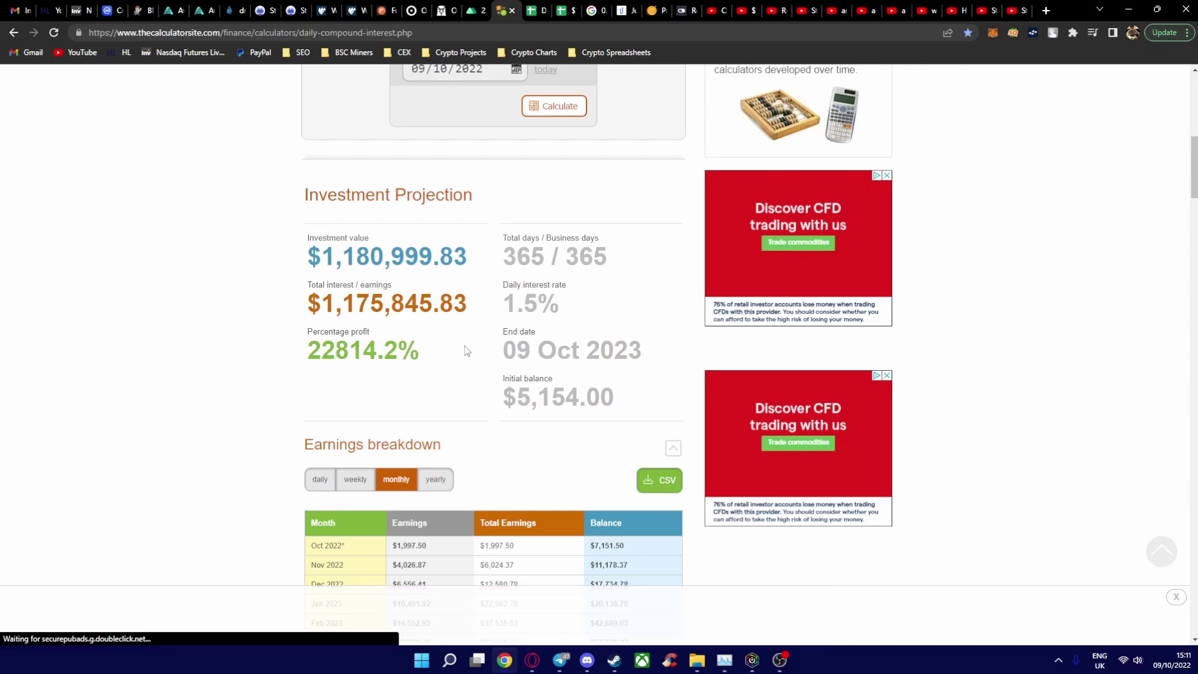
pyautogui.scroll(-2, 694, 294)
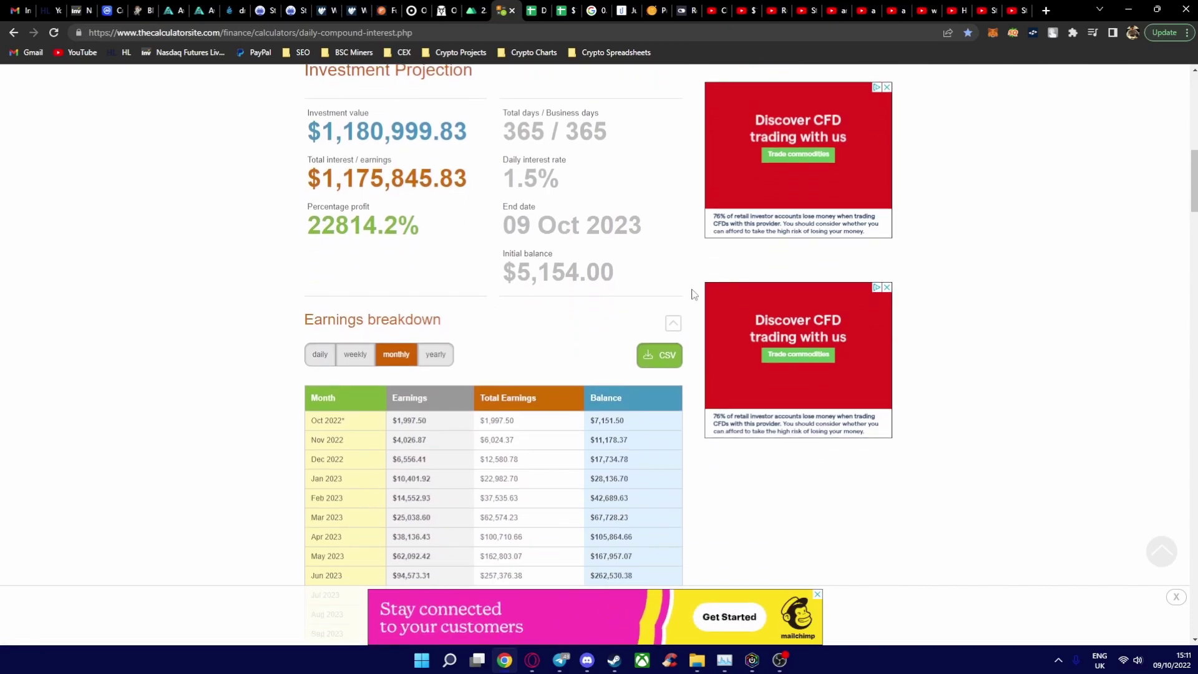
pyautogui.scroll(-1, 435, 301)
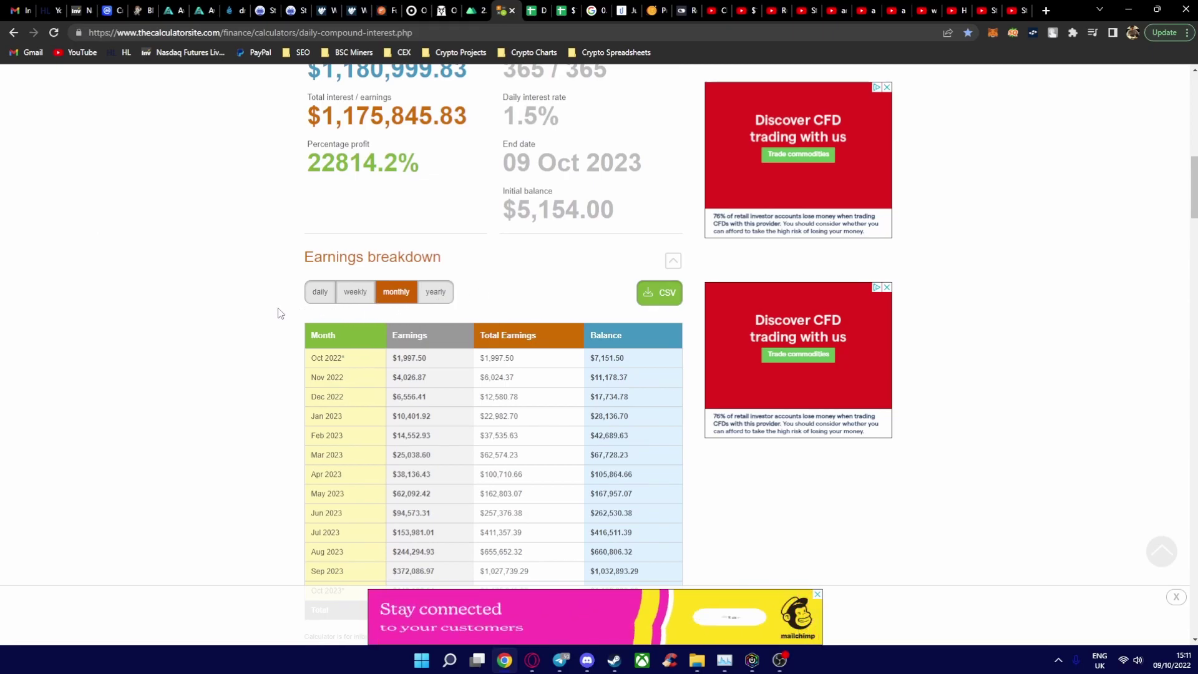
pyautogui.scroll(-1, 656, 367)
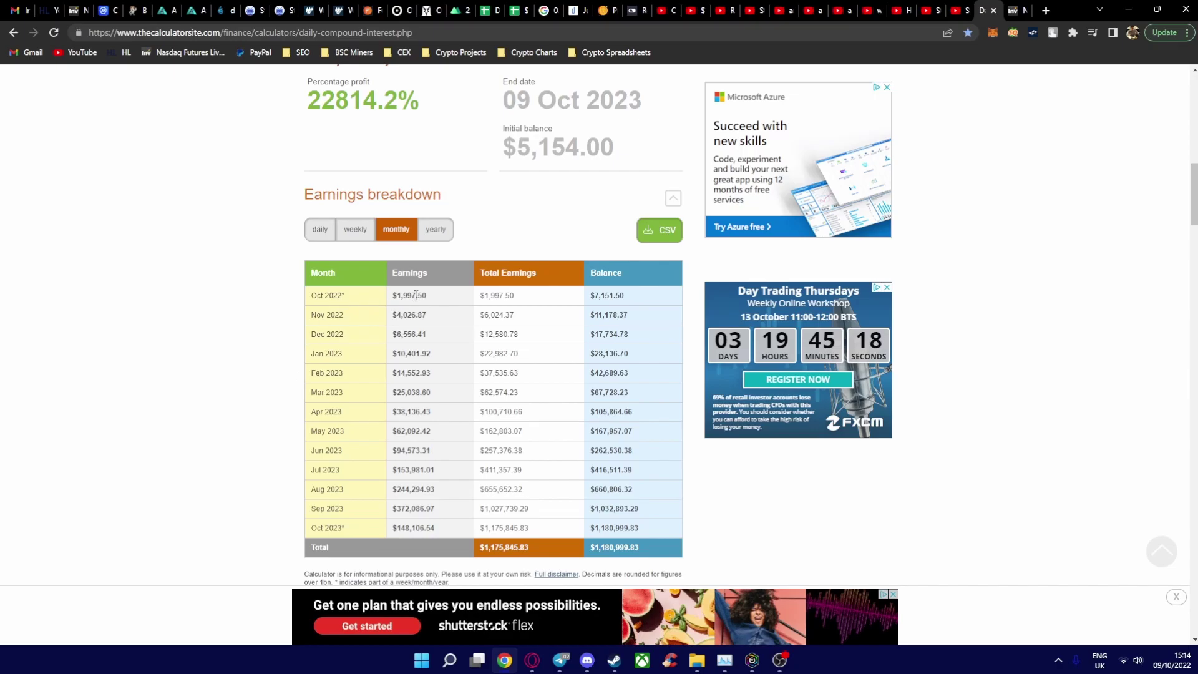
# Switch the earnings breakdown to daily and scroll through the rows to late March 2023.
pyautogui.click(315, 236)
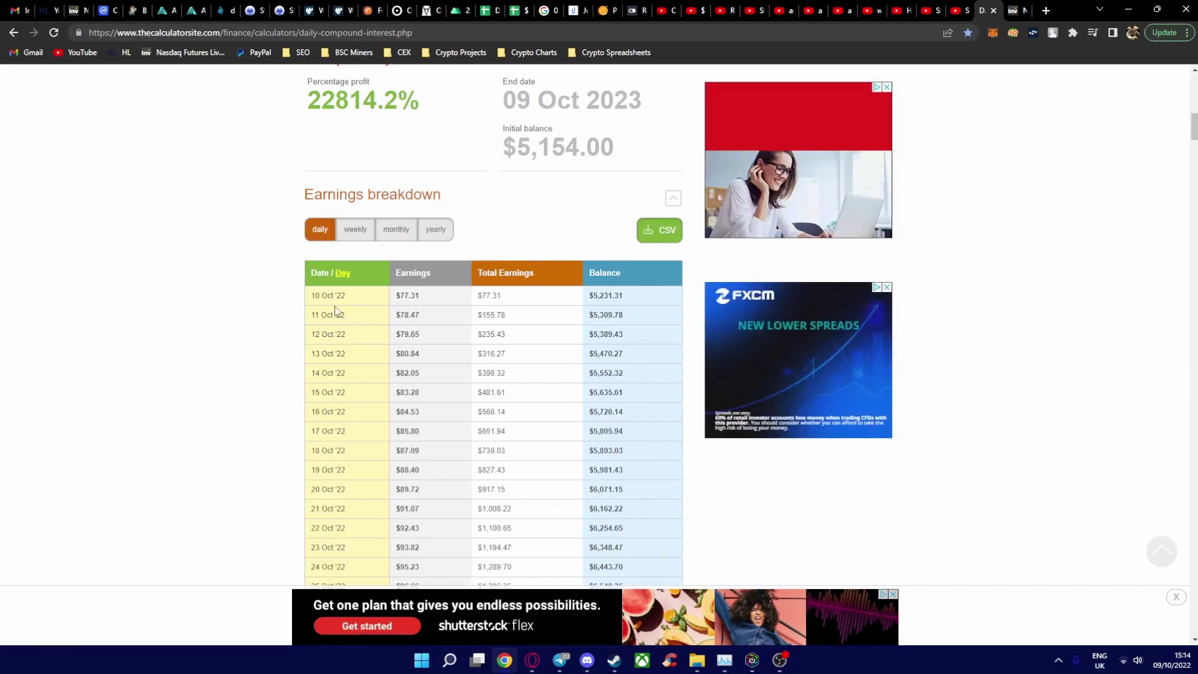
pyautogui.scroll(-2, 449, 324)
pyautogui.scroll(1, 448, 280)
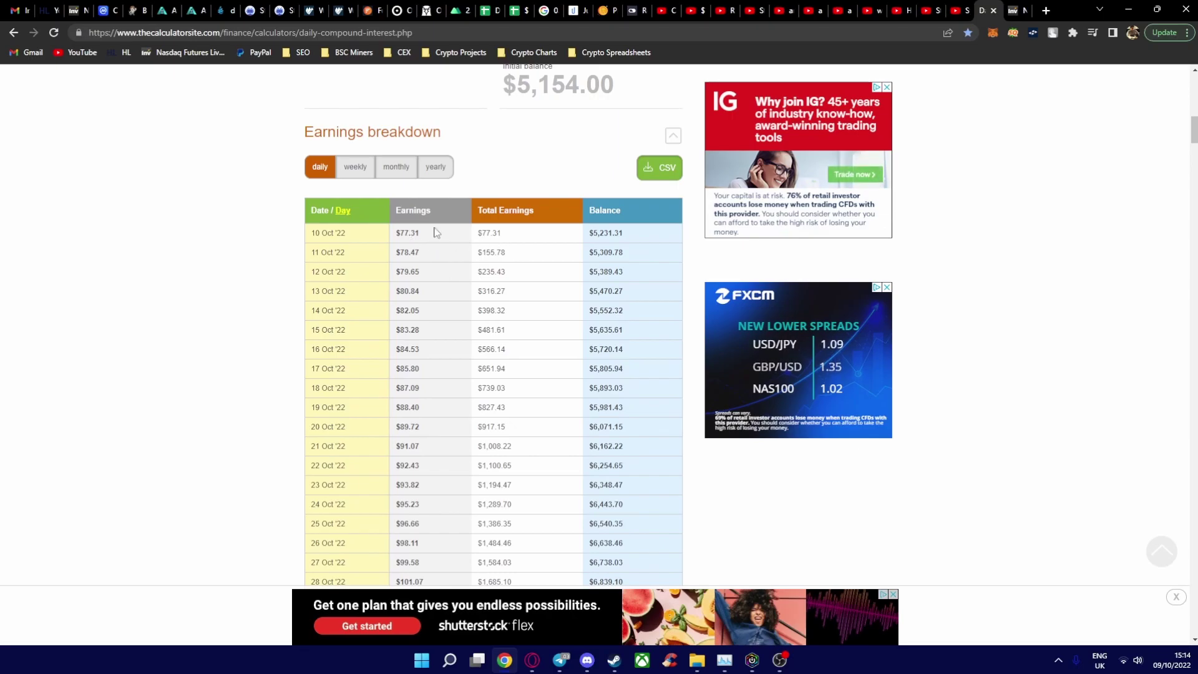
pyautogui.scroll(-2, 437, 268)
pyautogui.scroll(-2, 433, 275)
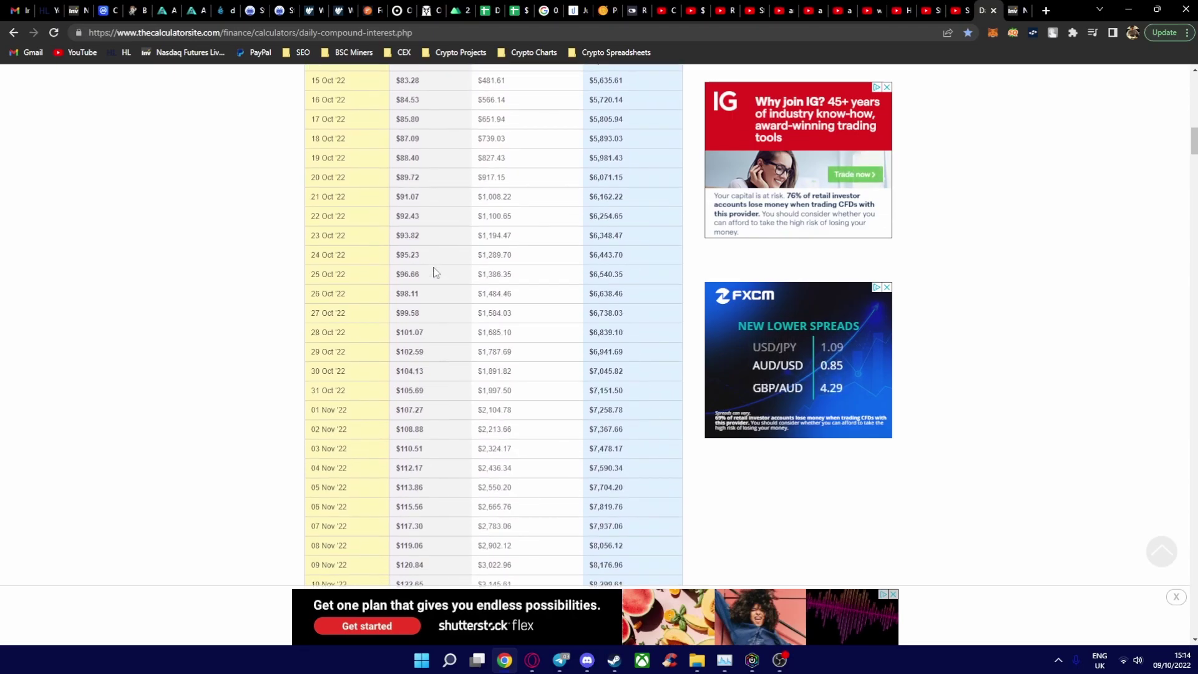
pyautogui.scroll(-2, 431, 292)
pyautogui.scroll(-2, 434, 306)
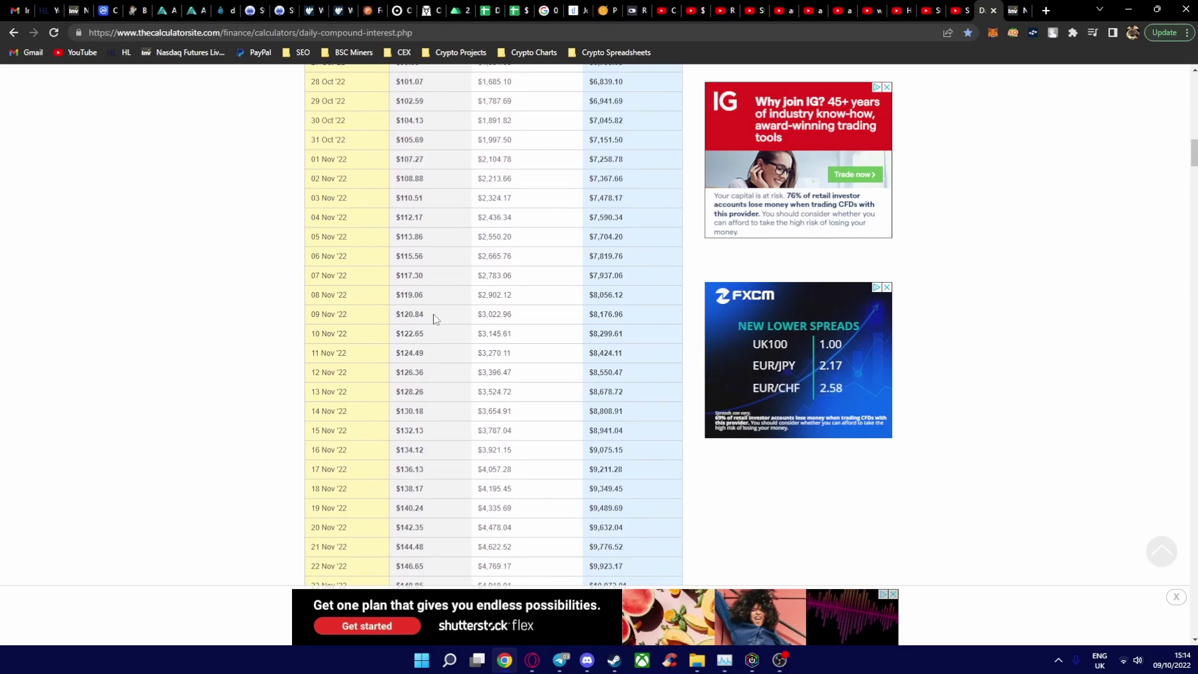
pyautogui.scroll(-4, 435, 320)
pyautogui.scroll(-4, 436, 321)
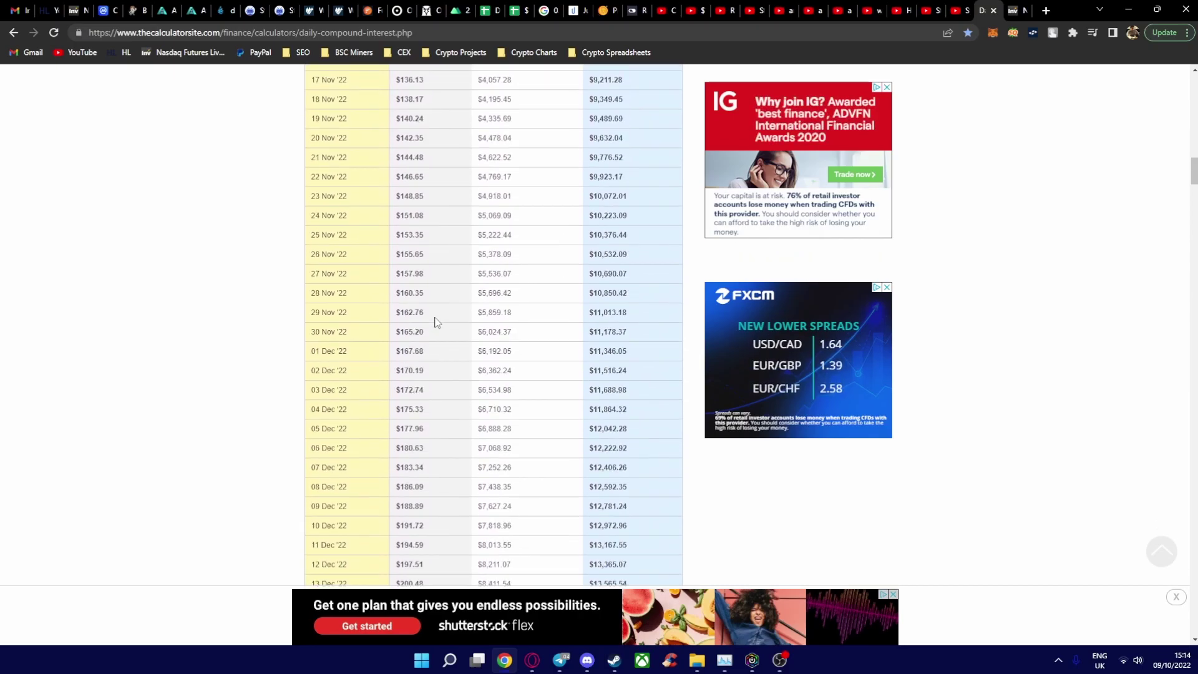
pyautogui.scroll(-4, 437, 323)
pyautogui.scroll(-6, 435, 322)
pyautogui.scroll(-7, 435, 324)
pyautogui.scroll(-7, 436, 326)
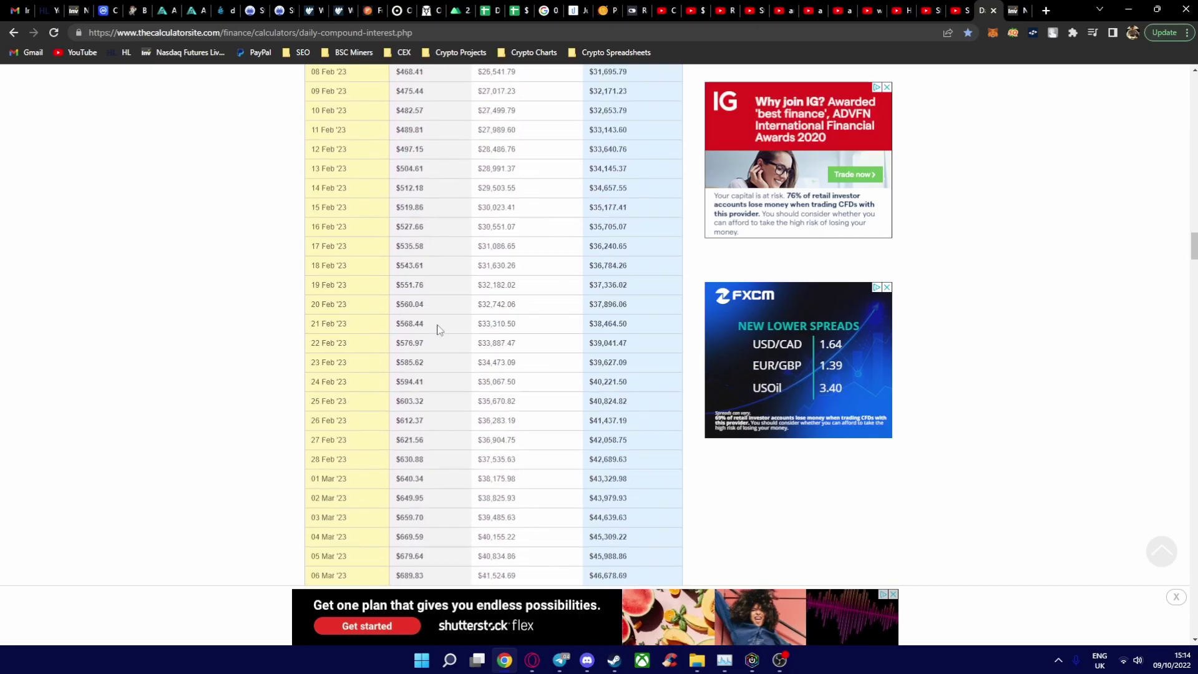
pyautogui.scroll(-6, 437, 327)
pyautogui.scroll(-3, 437, 330)
pyautogui.scroll(-2, 487, 320)
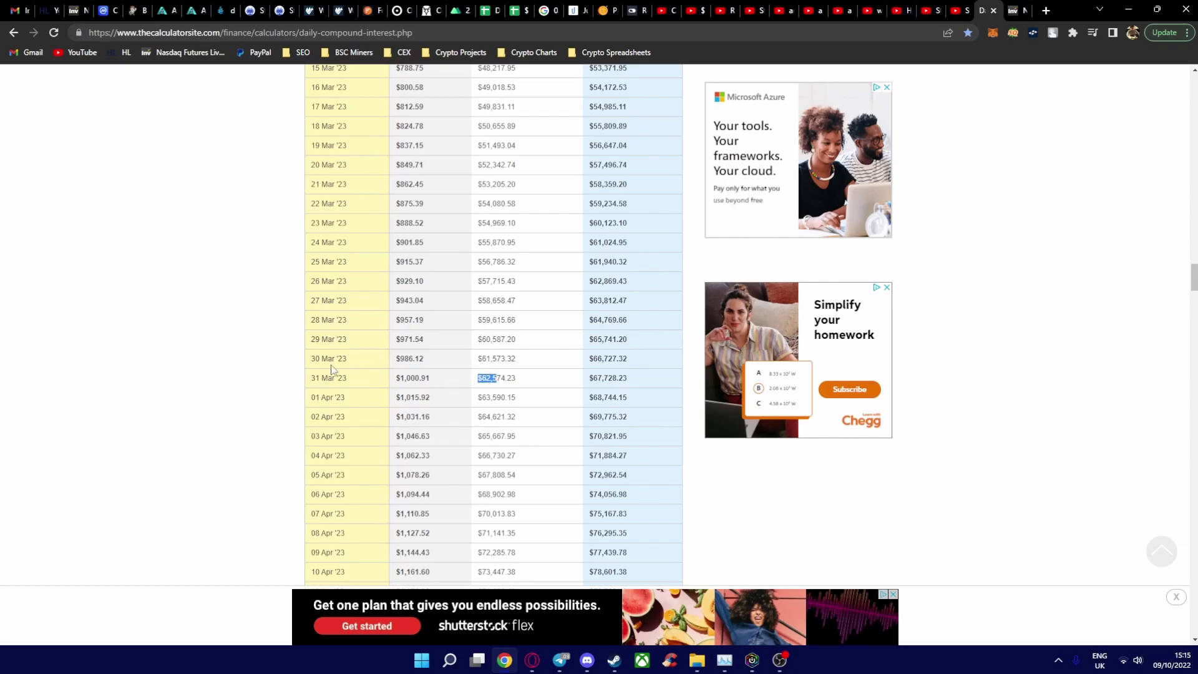
pyautogui.click(271, 363)
pyautogui.scroll(3, 271, 363)
pyautogui.scroll(4, 271, 363)
pyautogui.scroll(5, 271, 364)
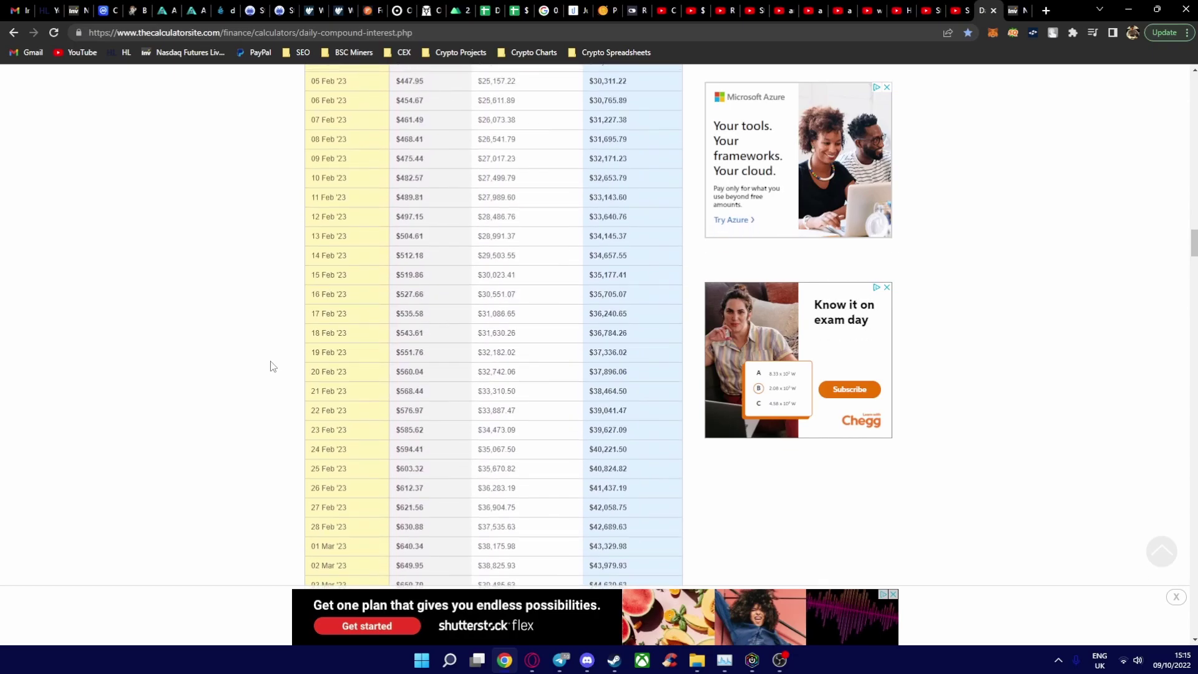
pyautogui.scroll(4, 271, 366)
pyautogui.scroll(4, 271, 366)
pyautogui.scroll(3, 271, 367)
pyautogui.scroll(3, 271, 367)
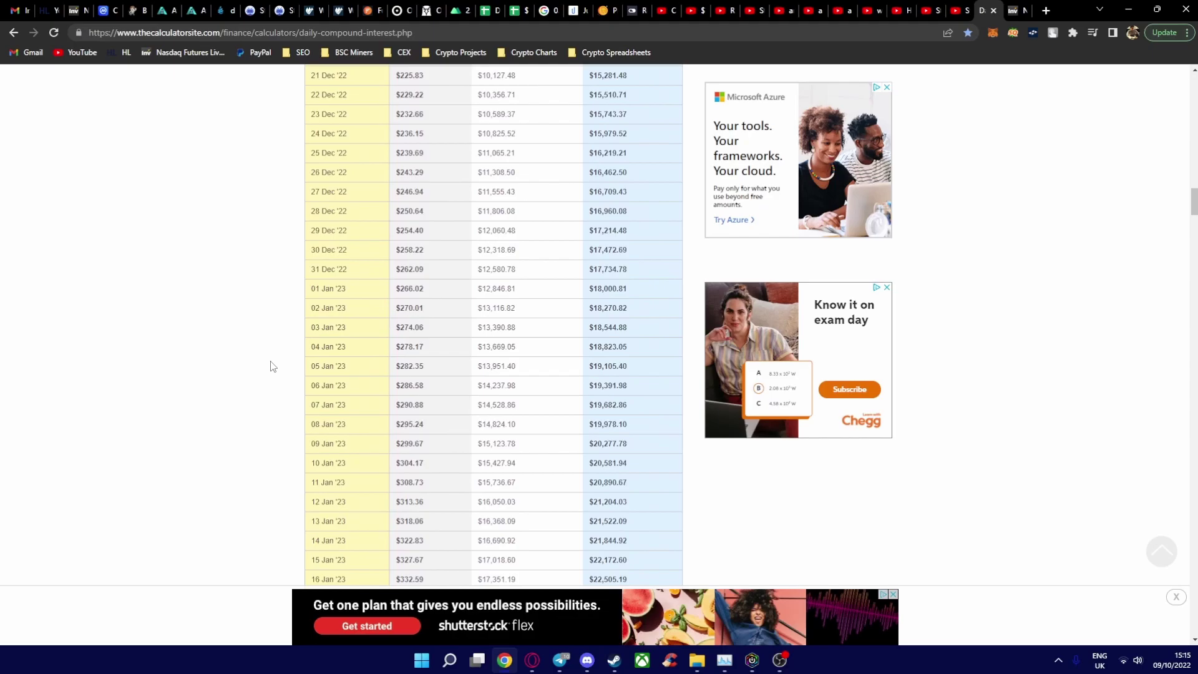
pyautogui.scroll(2, 271, 366)
pyautogui.scroll(1, 280, 366)
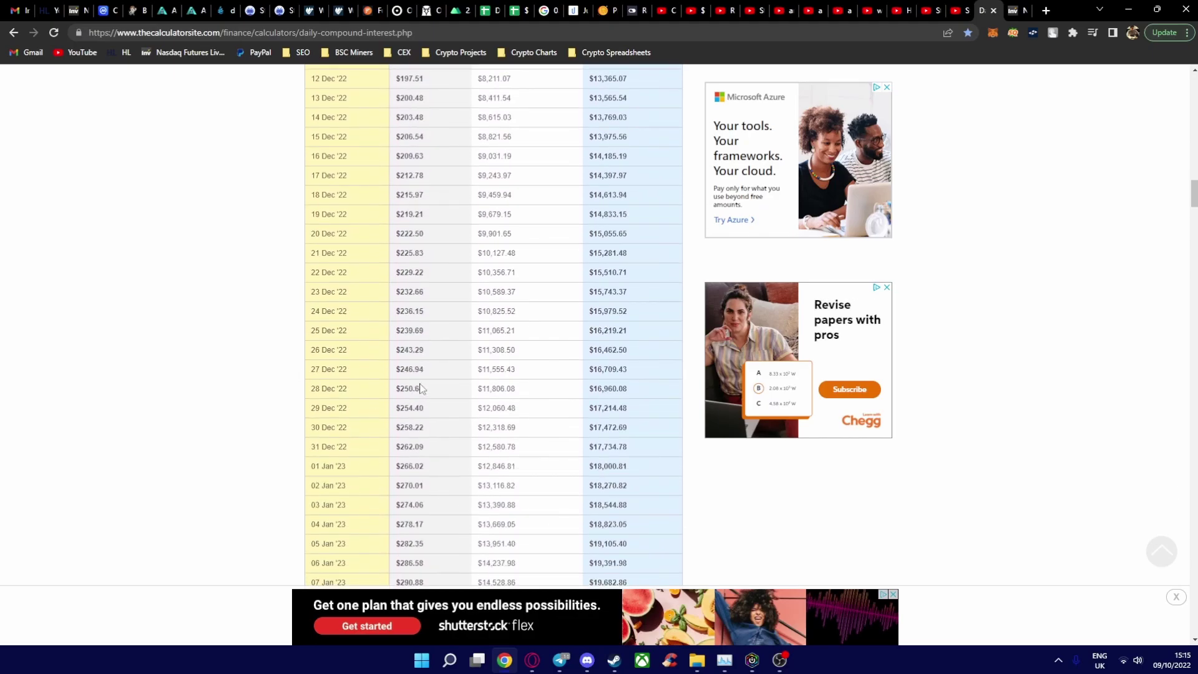
pyautogui.scroll(-1, 393, 425)
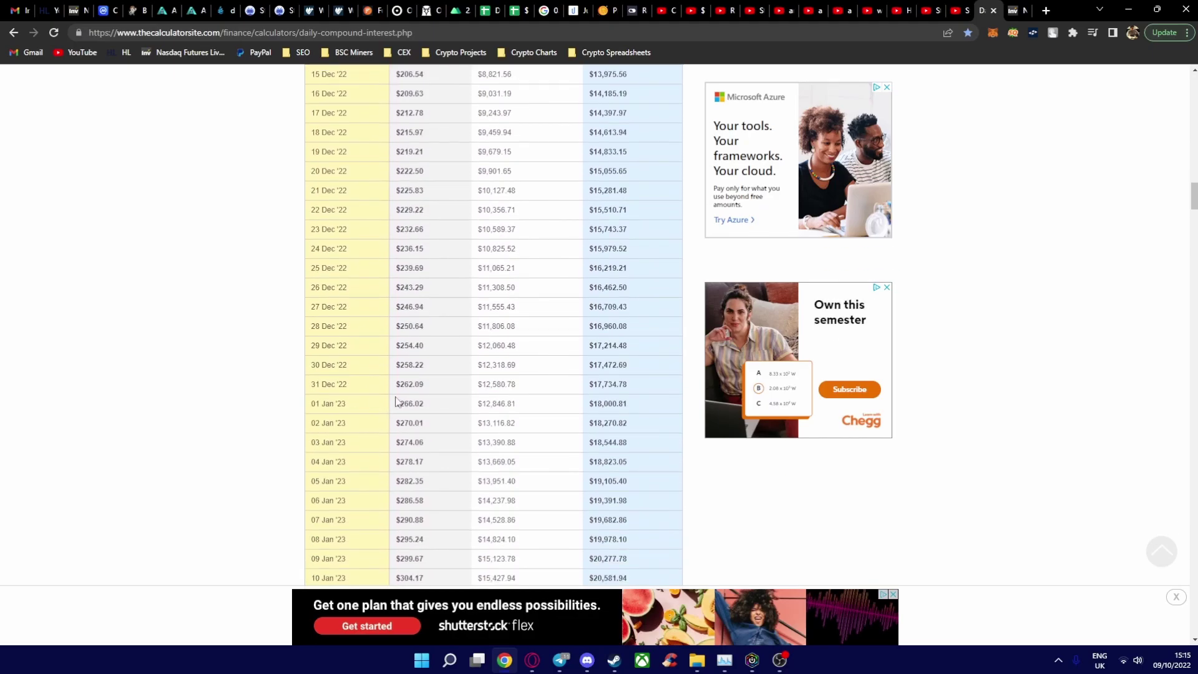
pyautogui.moveTo(410, 386); pyautogui.dragTo(423, 387)
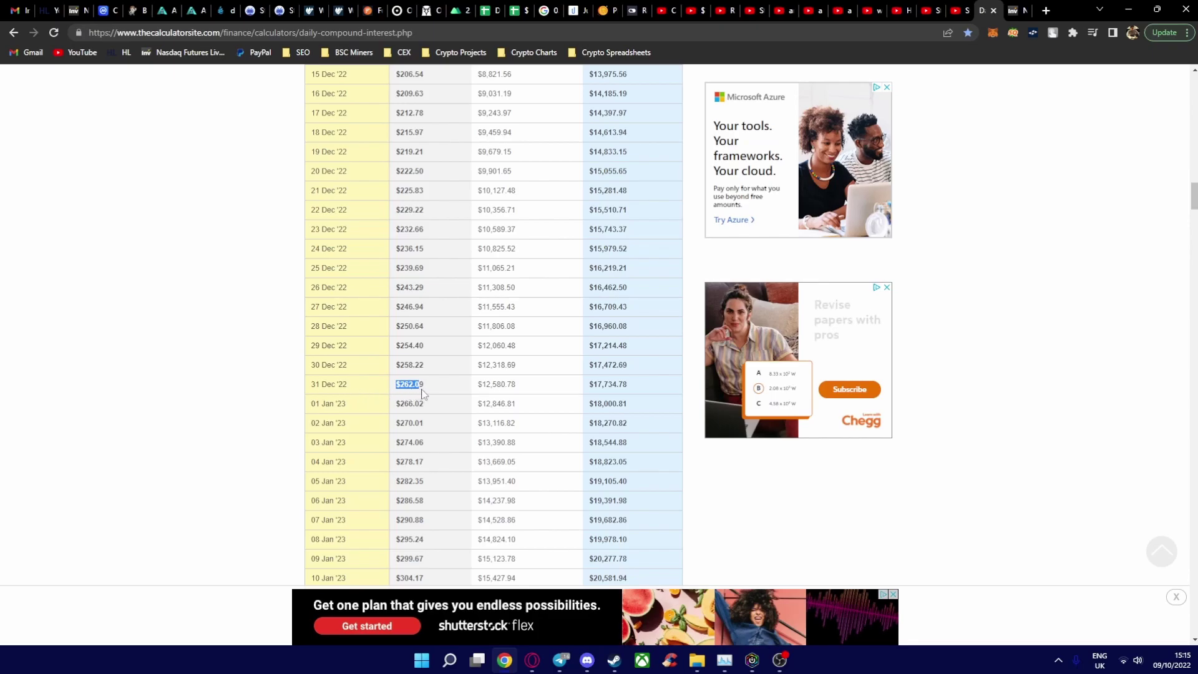
pyautogui.scroll(-1, 342, 415)
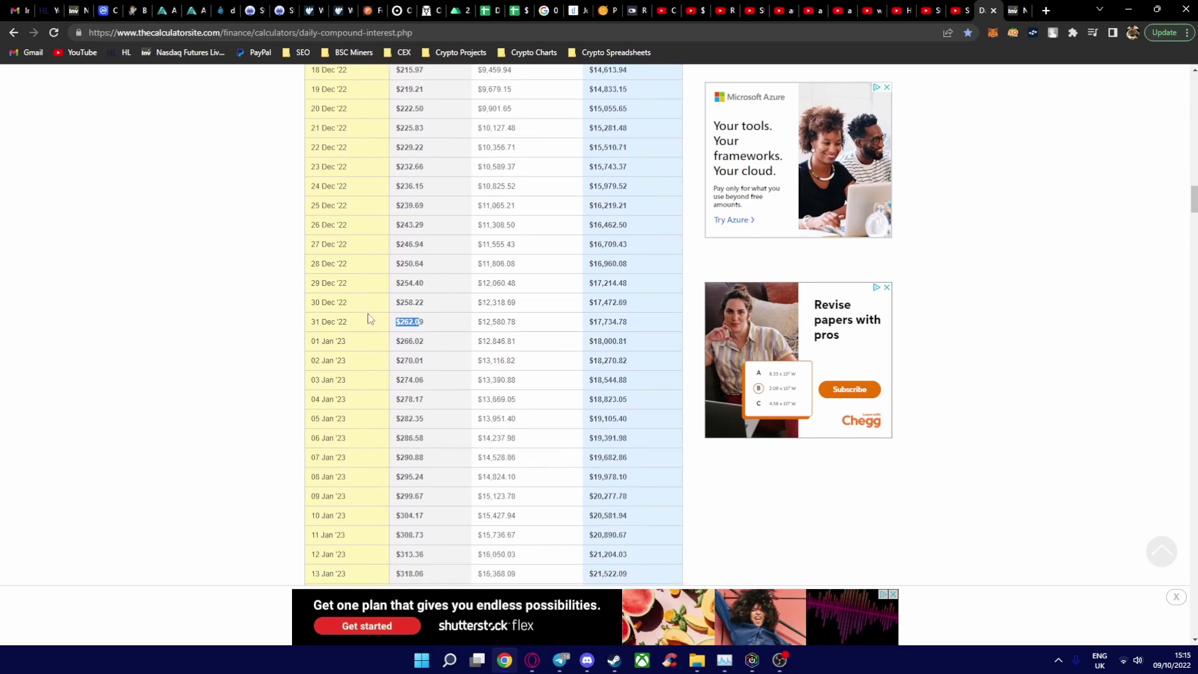
pyautogui.scroll(-3, 460, 347)
pyautogui.scroll(-3, 459, 347)
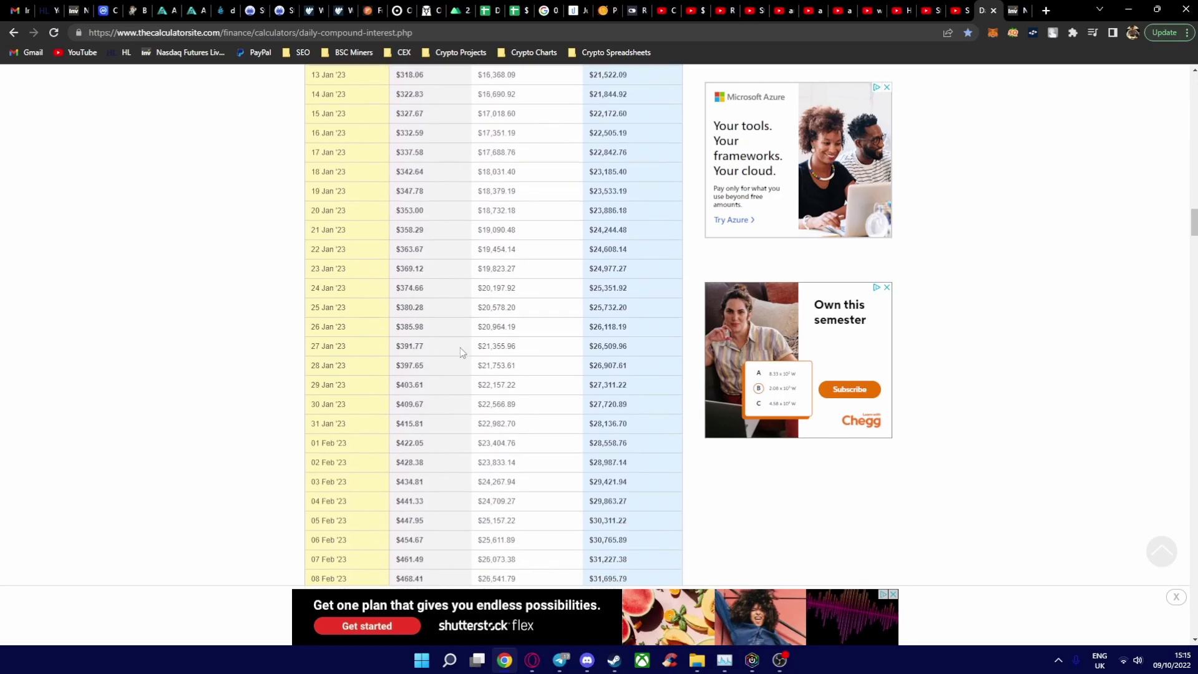
pyautogui.scroll(-3, 460, 347)
pyautogui.scroll(-3, 461, 352)
pyautogui.scroll(-3, 437, 368)
pyautogui.scroll(-2, 424, 380)
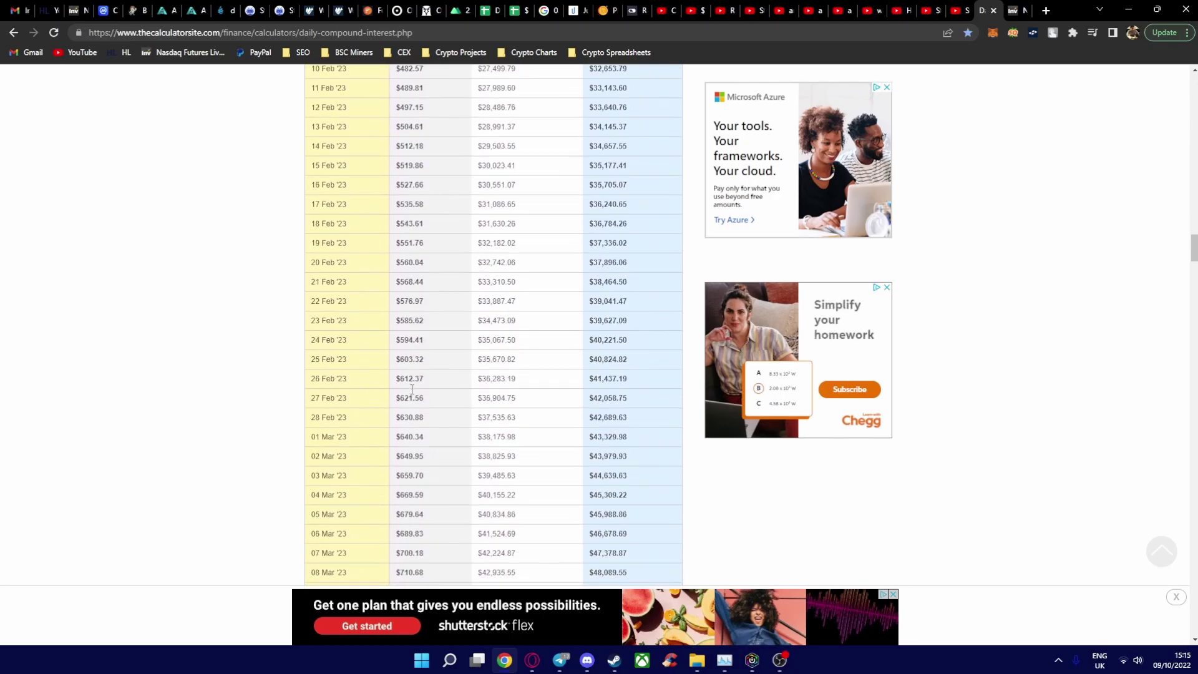
pyautogui.scroll(-2, 412, 390)
pyautogui.scroll(-2, 412, 391)
pyautogui.scroll(-1, 412, 390)
pyautogui.scroll(-1, 412, 392)
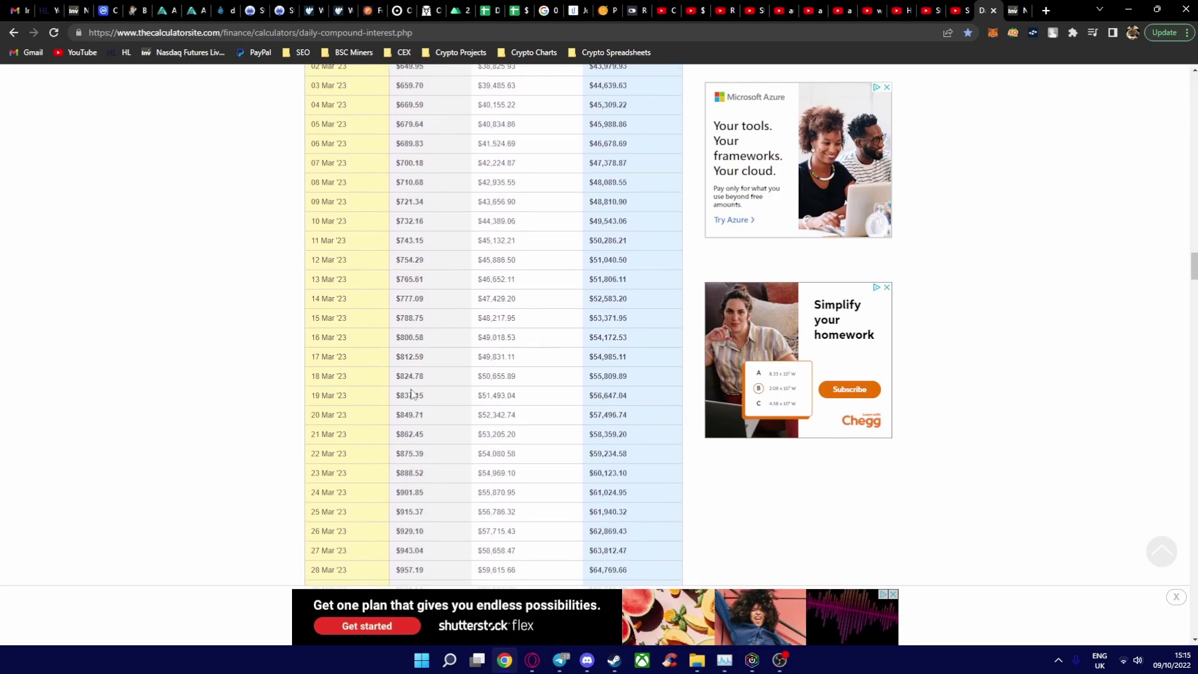
pyautogui.scroll(-2, 412, 393)
pyautogui.scroll(-1, 411, 393)
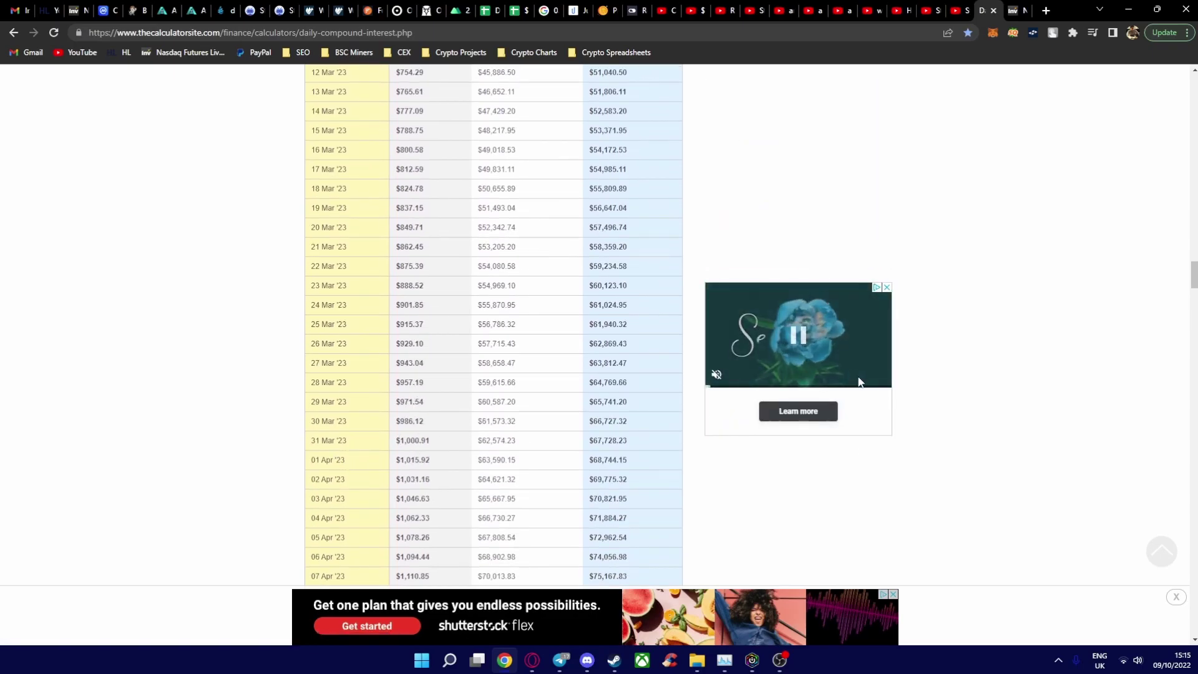
pyautogui.moveTo(1194, 285); pyautogui.dragTo(1194, 302)
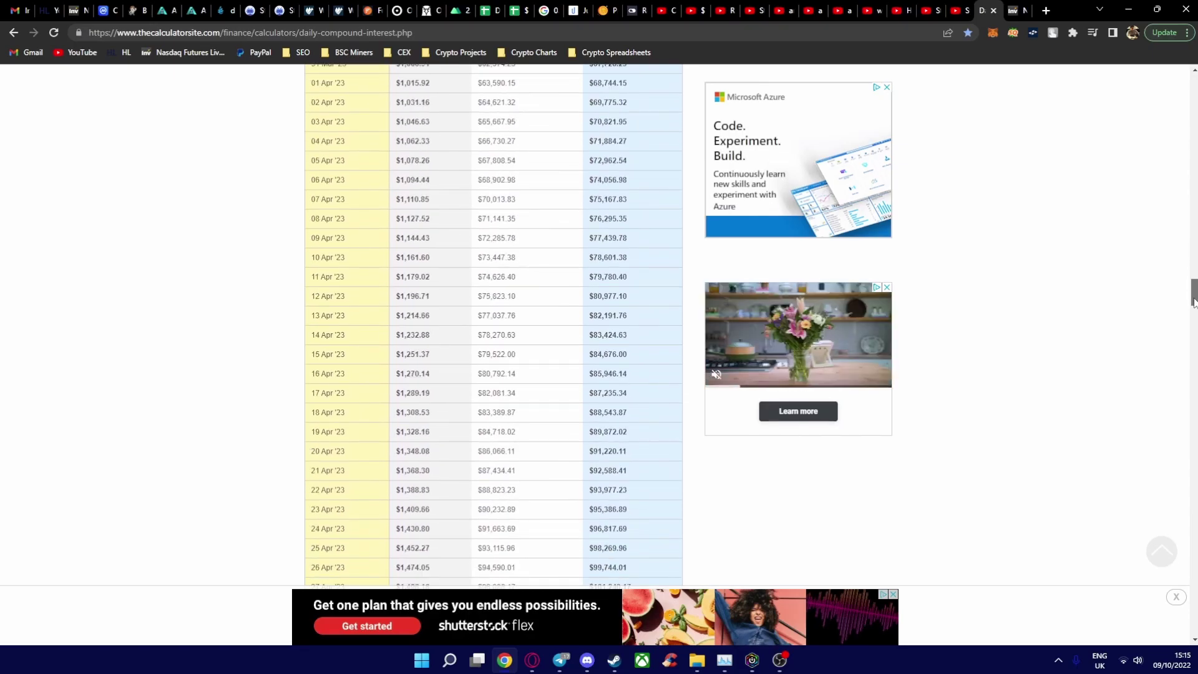
pyautogui.moveTo(1194, 302); pyautogui.dragTo(1192, 312)
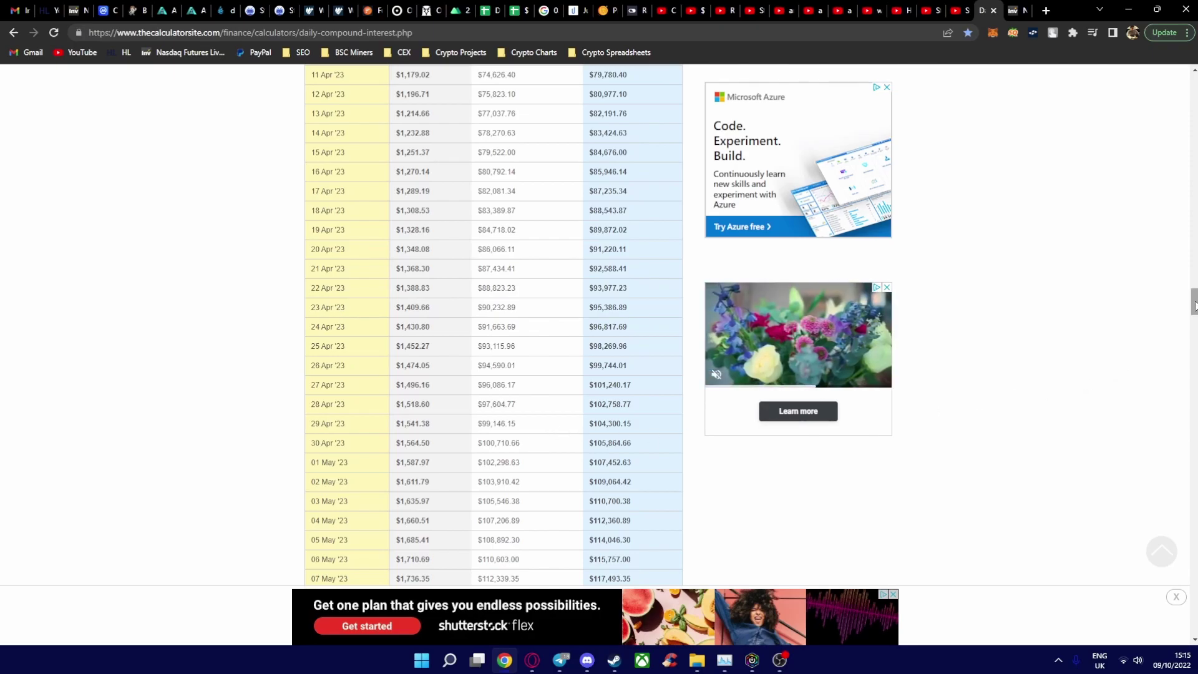
pyautogui.moveTo(1195, 306); pyautogui.dragTo(1195, 224)
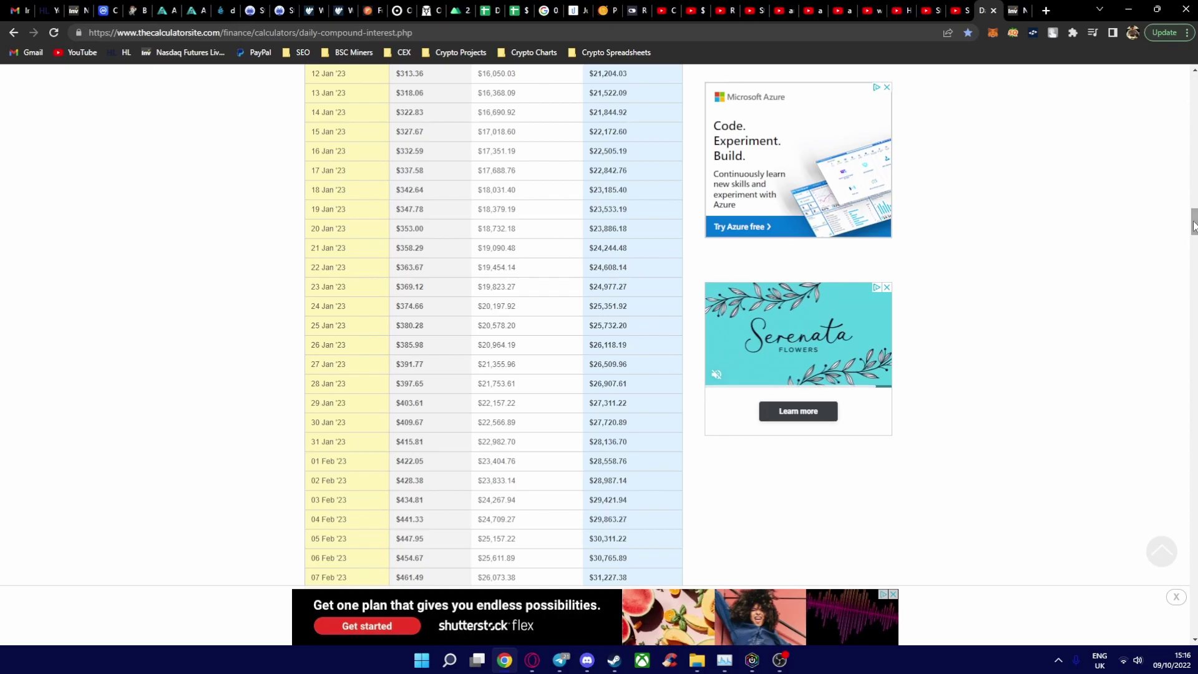
pyautogui.moveTo(798, 335)
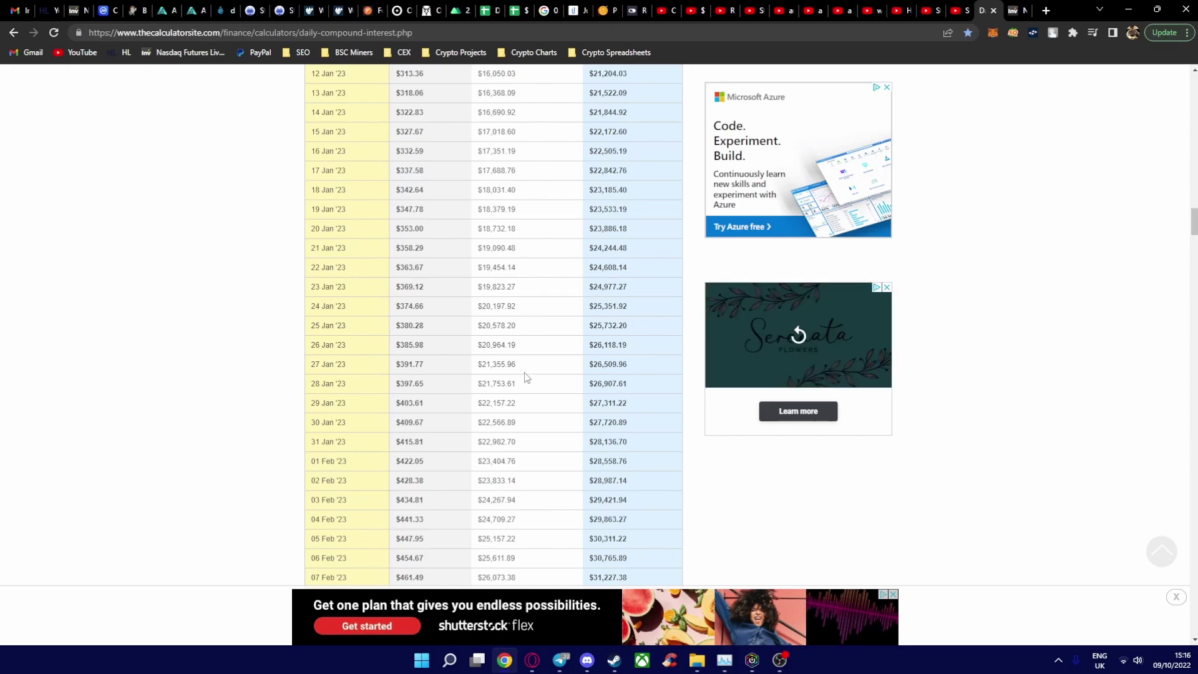
pyautogui.scroll(-3, 526, 377)
pyautogui.scroll(-3, 506, 430)
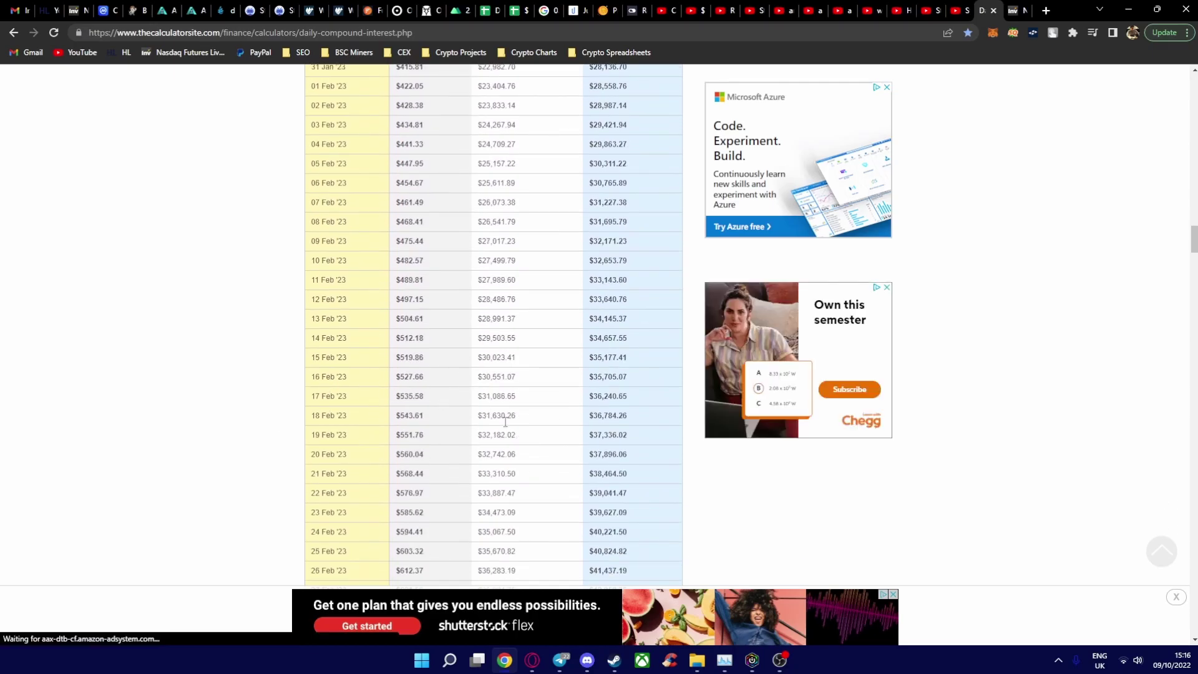
pyautogui.scroll(-3, 537, 451)
pyautogui.scroll(-4, 542, 449)
pyautogui.scroll(-4, 541, 447)
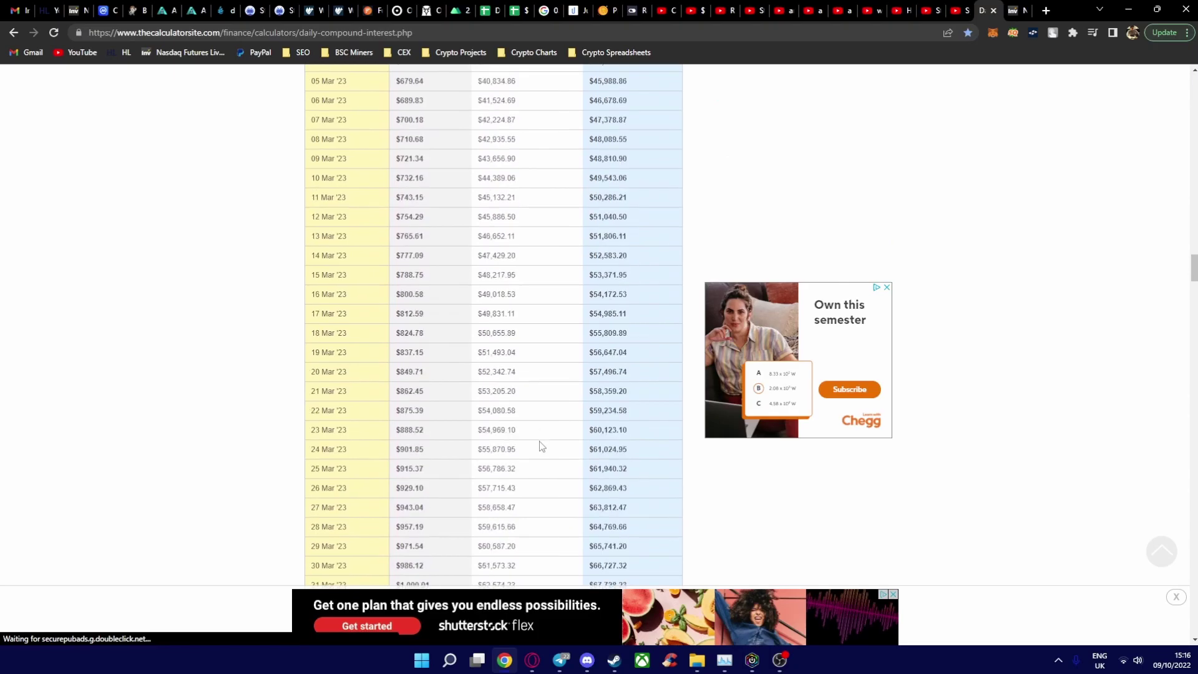
pyautogui.scroll(-4, 540, 447)
pyautogui.scroll(-4, 533, 440)
pyautogui.scroll(-2, 532, 436)
pyautogui.scroll(-2, 530, 436)
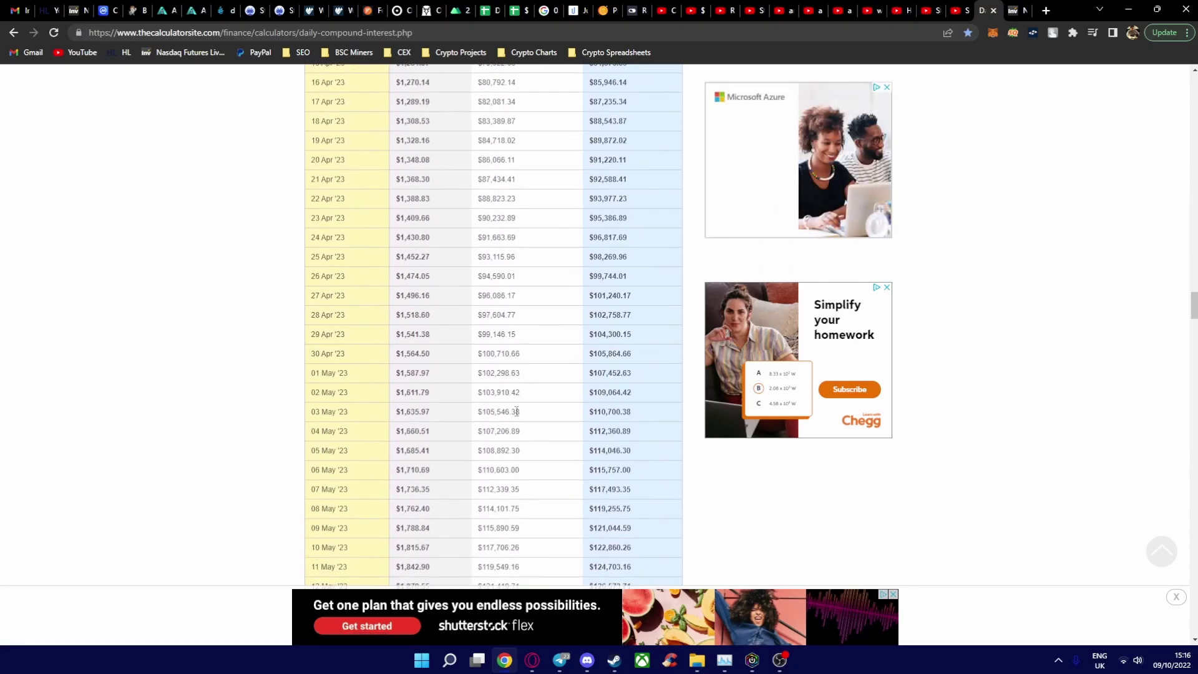
pyautogui.moveTo(478, 354); pyautogui.dragTo(524, 359)
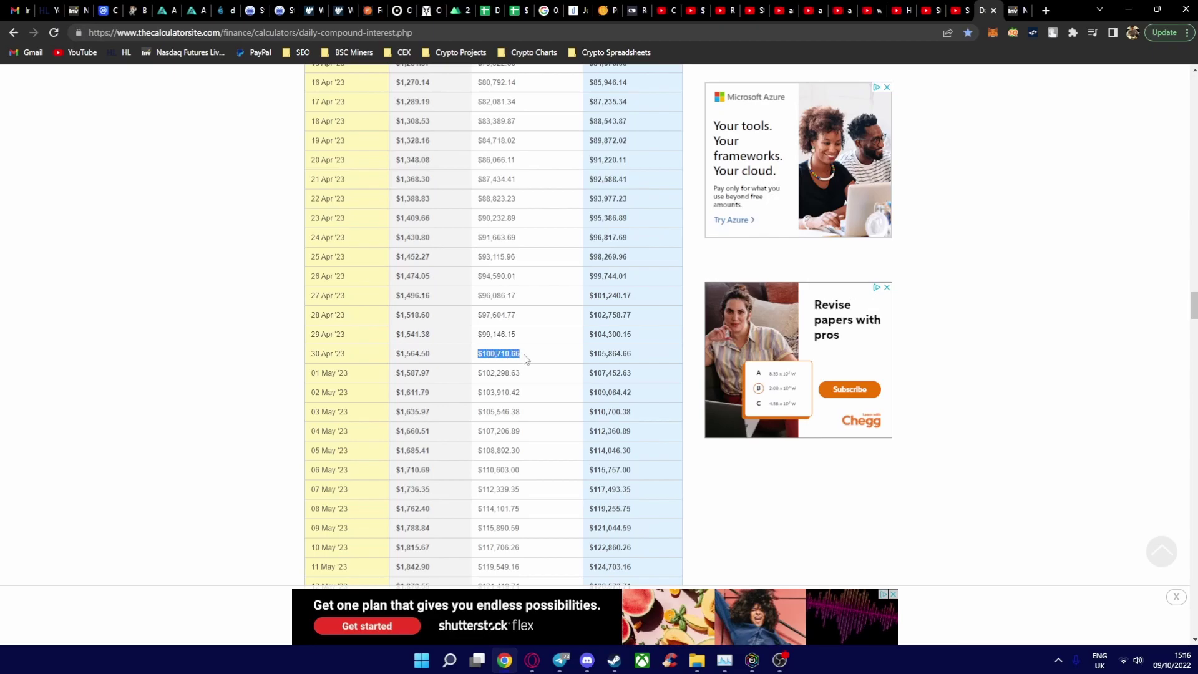
pyautogui.scroll(1, 493, 400)
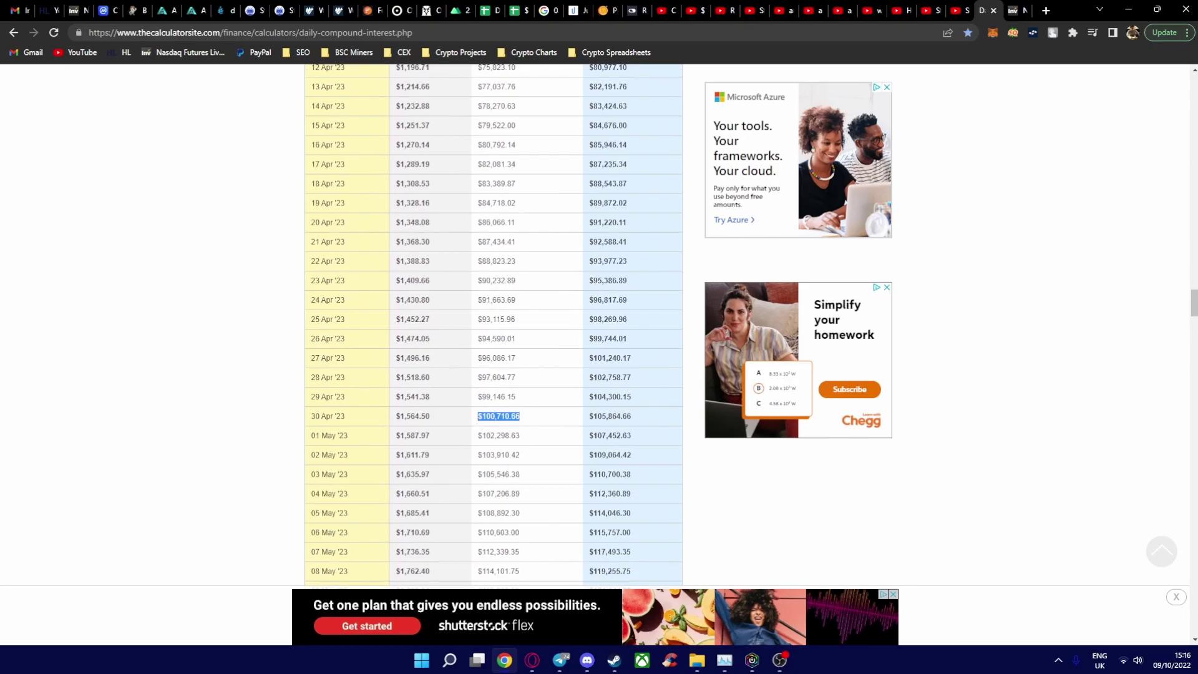
pyautogui.scroll(15, 493, 325)
pyautogui.scroll(18, 493, 324)
pyautogui.scroll(18, 493, 325)
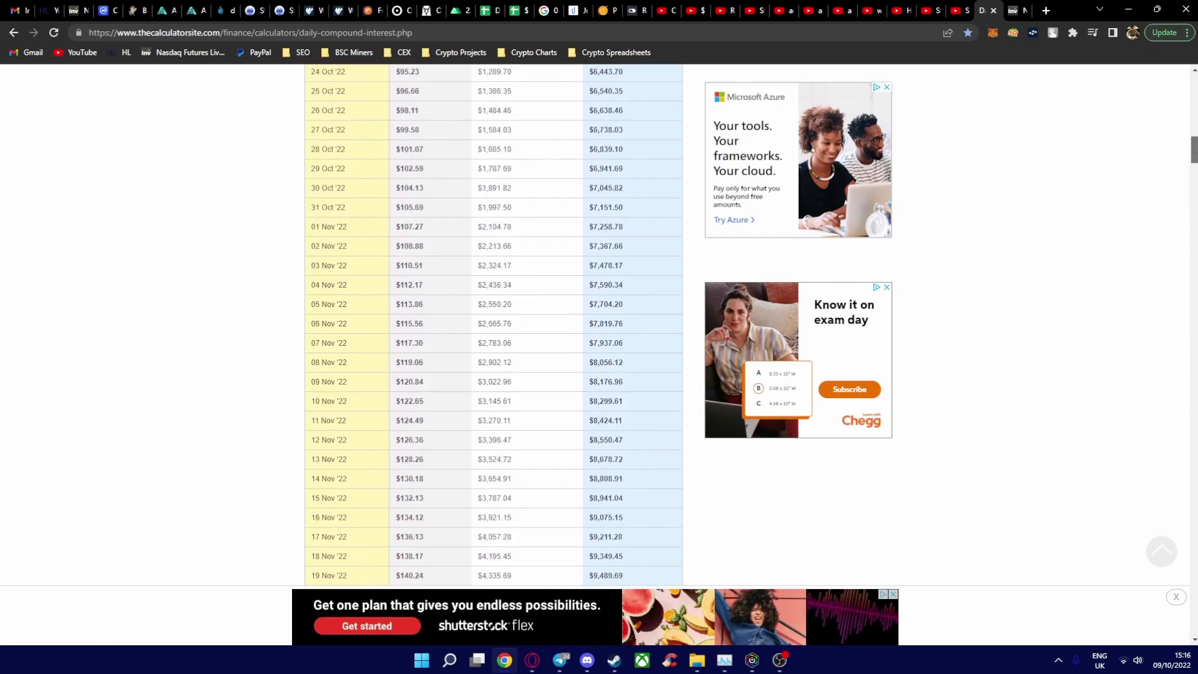
pyautogui.scroll(8, 601, 287)
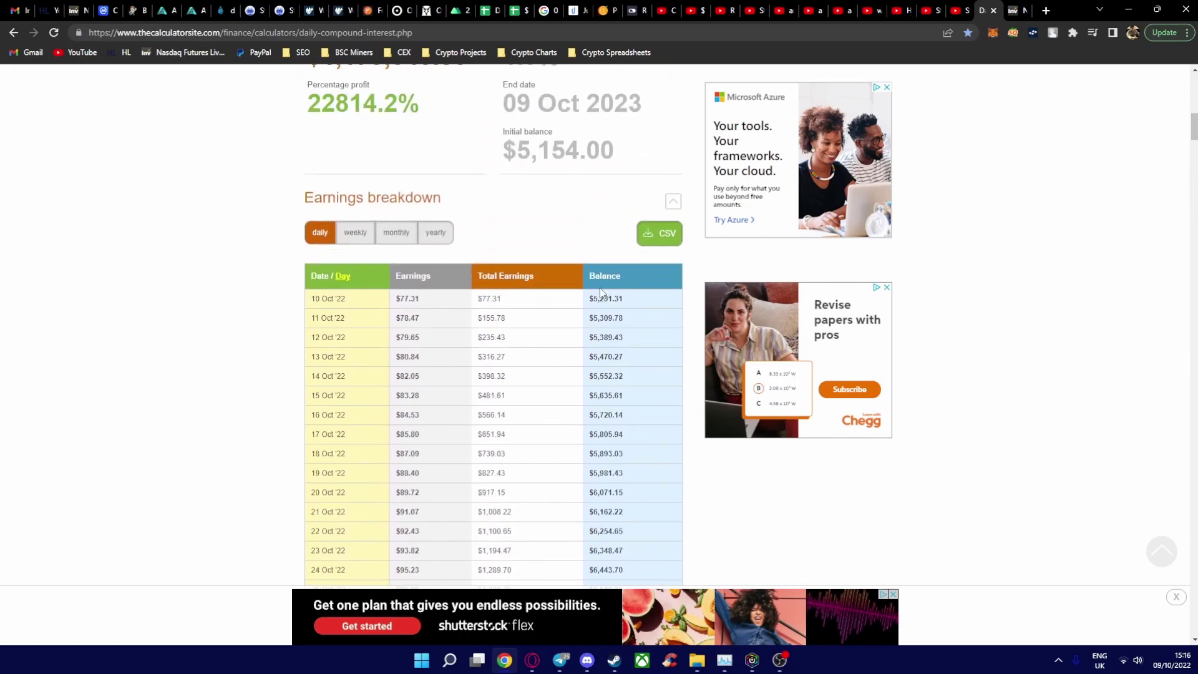
pyautogui.scroll(-2, 517, 351)
pyautogui.scroll(-8, 517, 351)
pyautogui.scroll(-5, 516, 355)
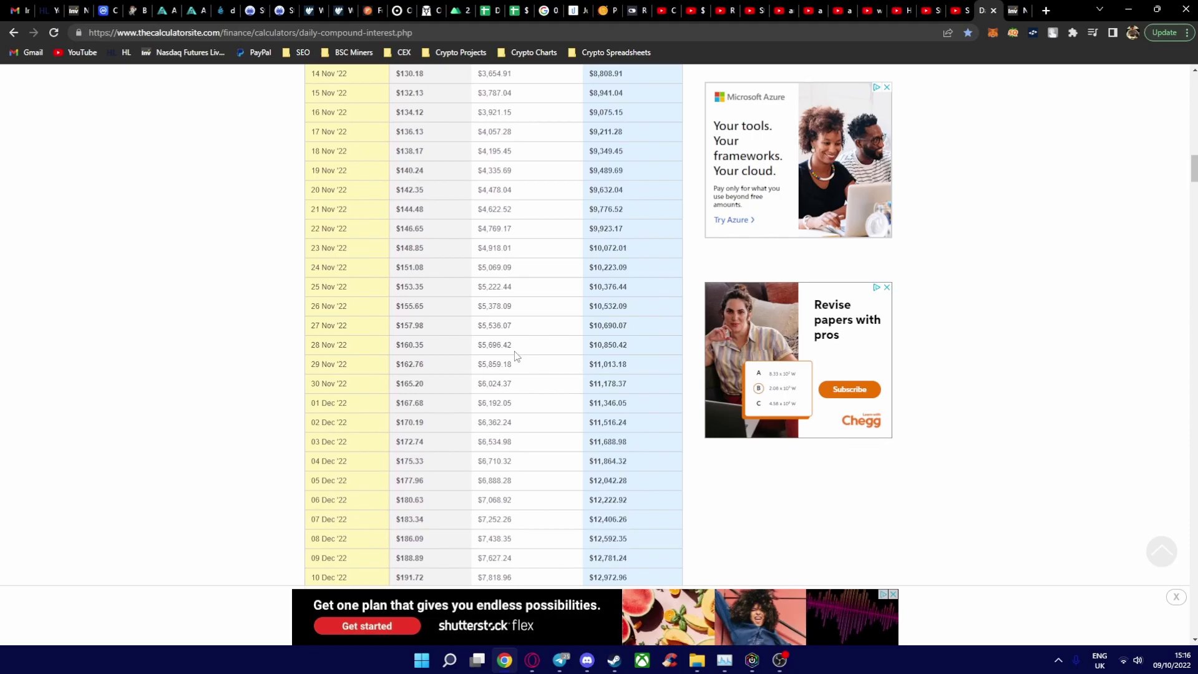
pyautogui.scroll(3, 515, 356)
pyautogui.scroll(2, 516, 356)
pyautogui.scroll(3, 516, 356)
pyautogui.scroll(4, 516, 356)
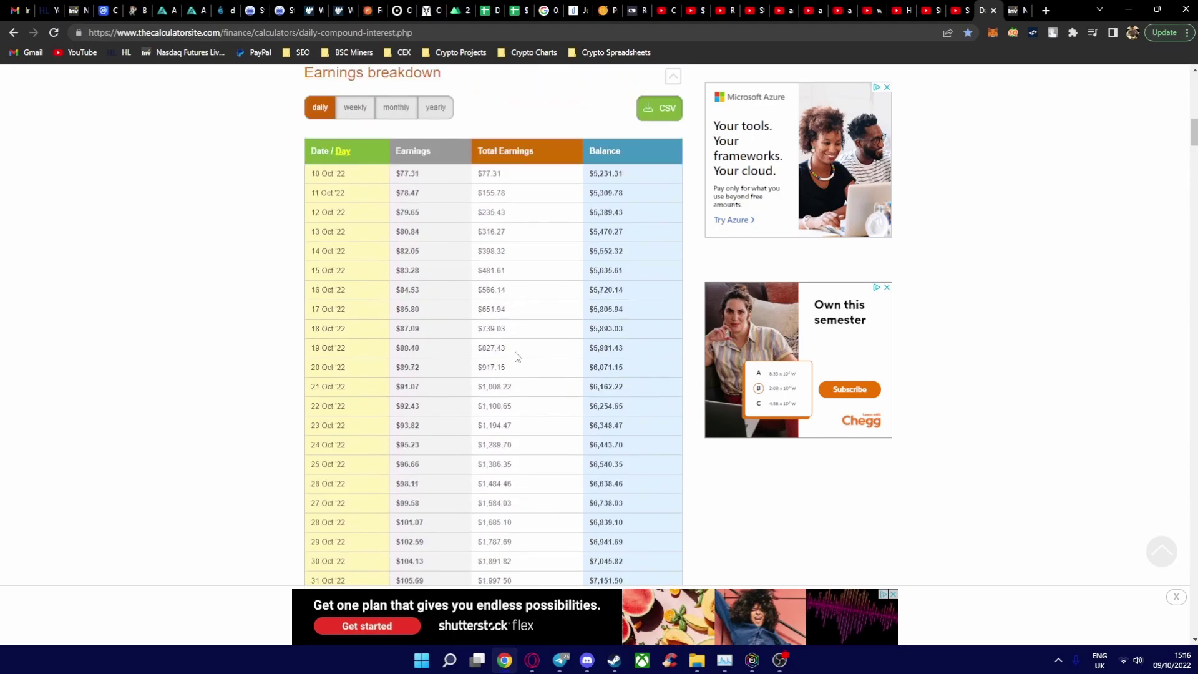
pyautogui.scroll(6, 557, 388)
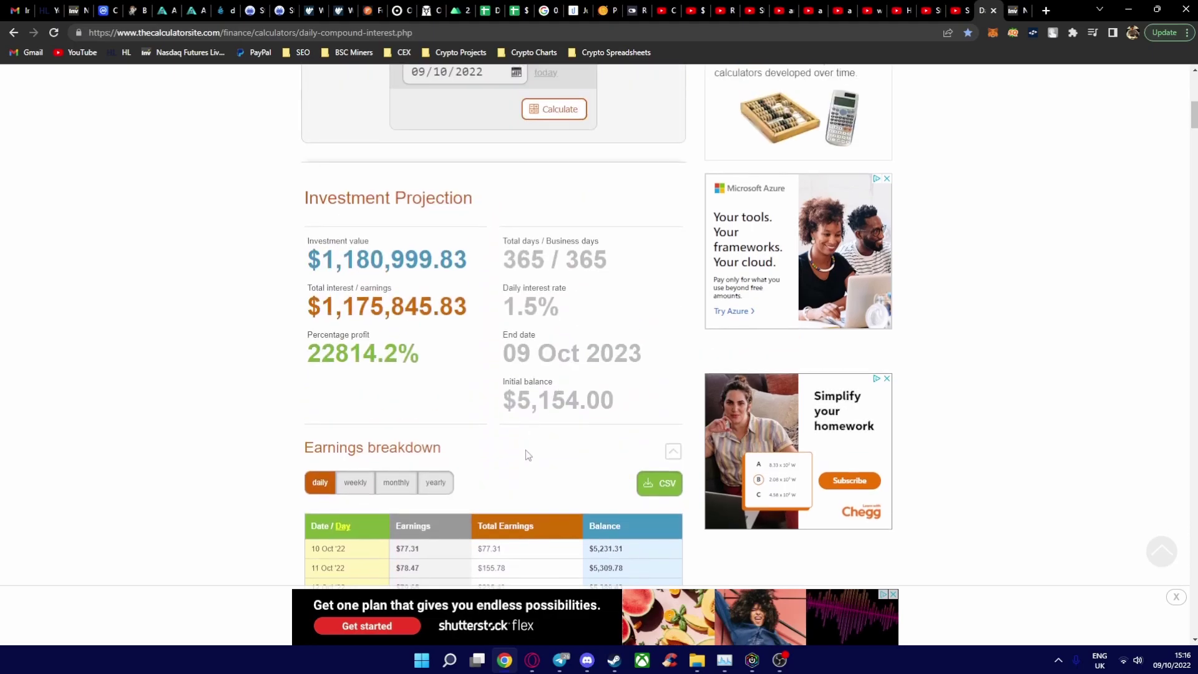
pyautogui.scroll(-1, 527, 478)
pyautogui.scroll(-1, 528, 479)
# Switch the earnings breakdown to weekly and scroll to the week ending 02 Jul '23.
pyautogui.click(357, 368)
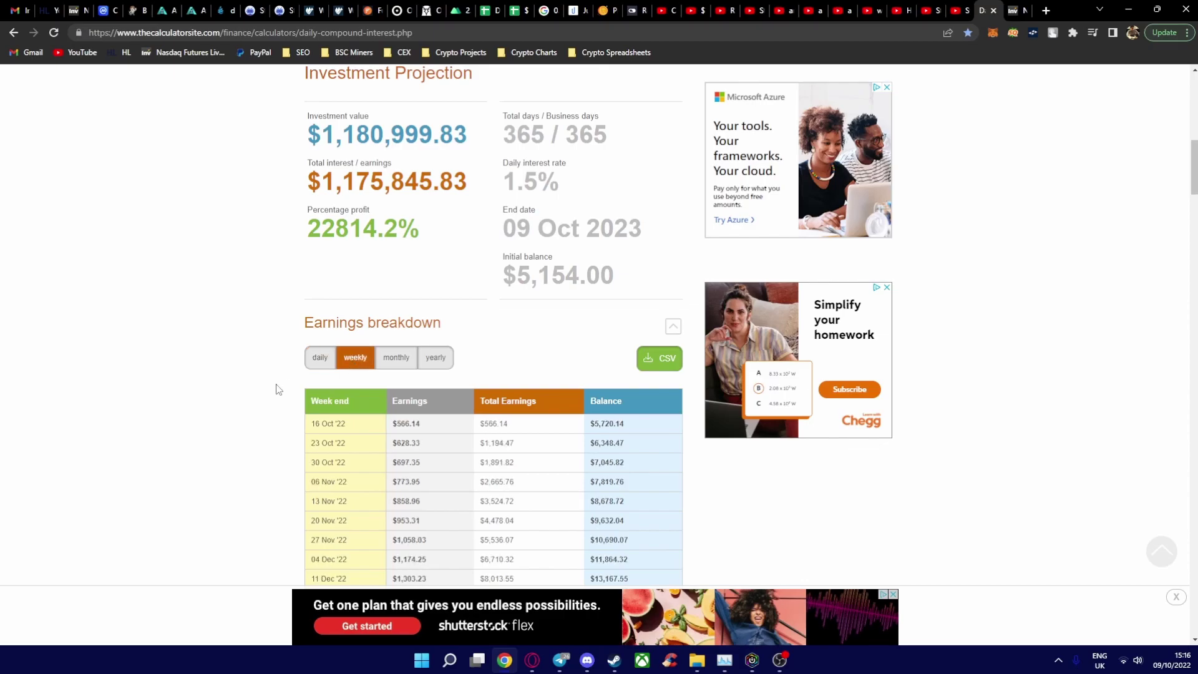
pyautogui.scroll(-2, 277, 390)
pyautogui.scroll(-2, 279, 390)
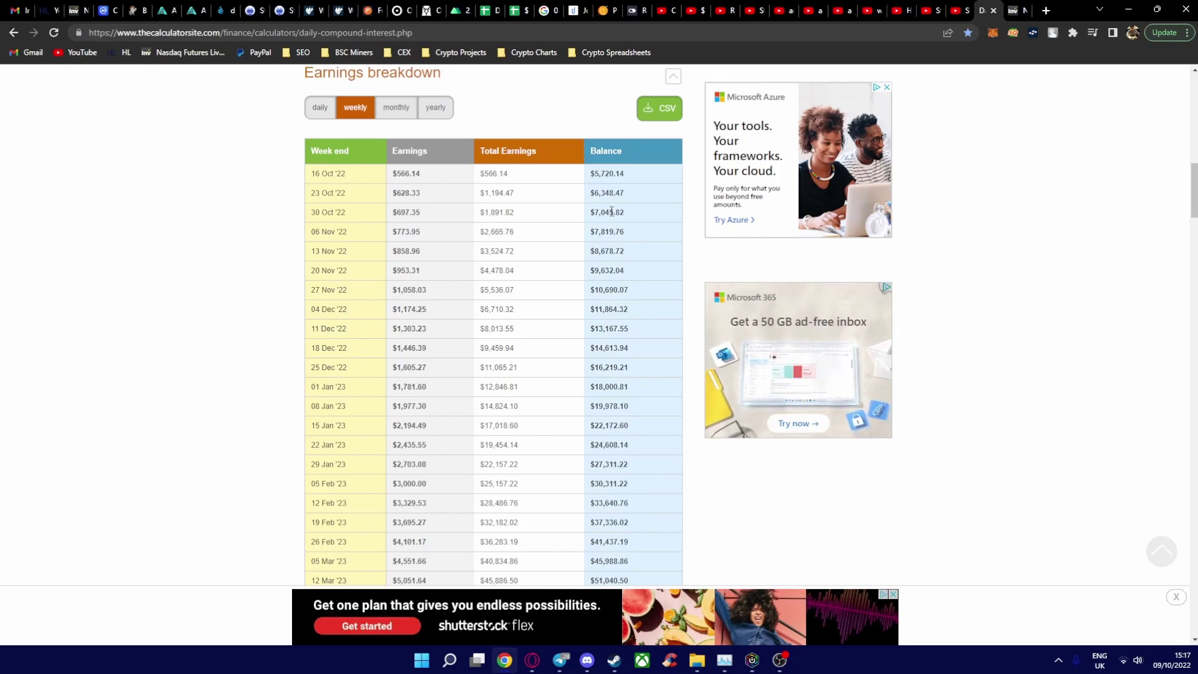
pyautogui.scroll(-2, 509, 337)
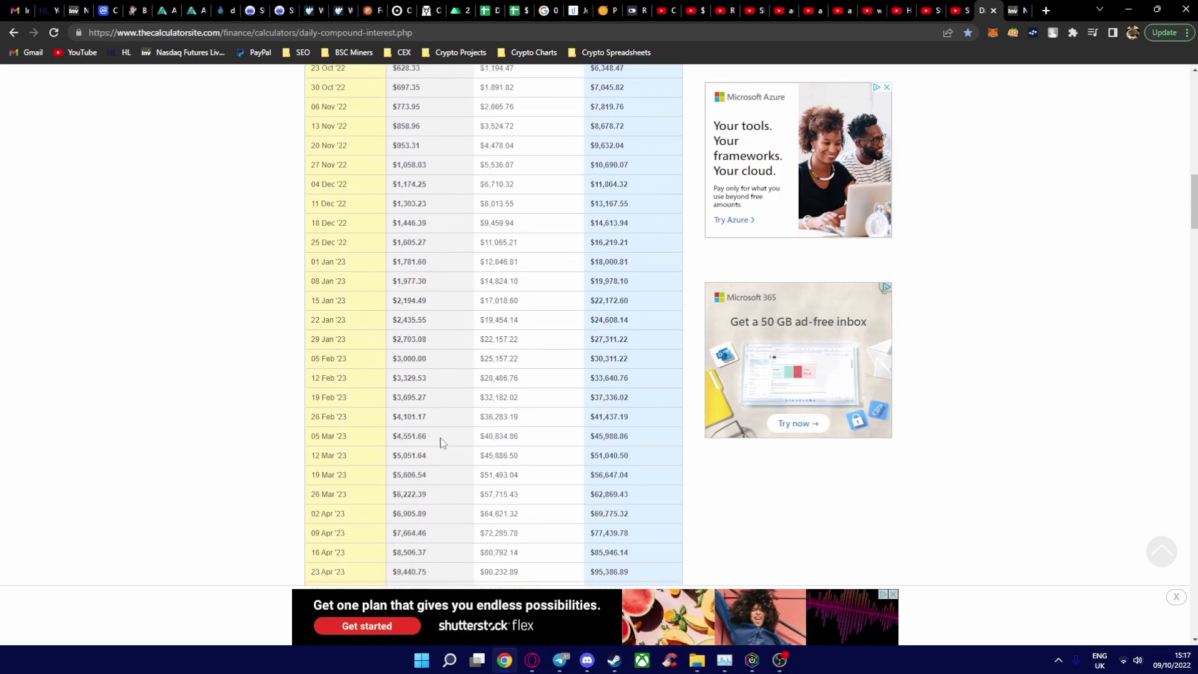
pyautogui.scroll(-1, 442, 442)
pyautogui.scroll(-1, 441, 442)
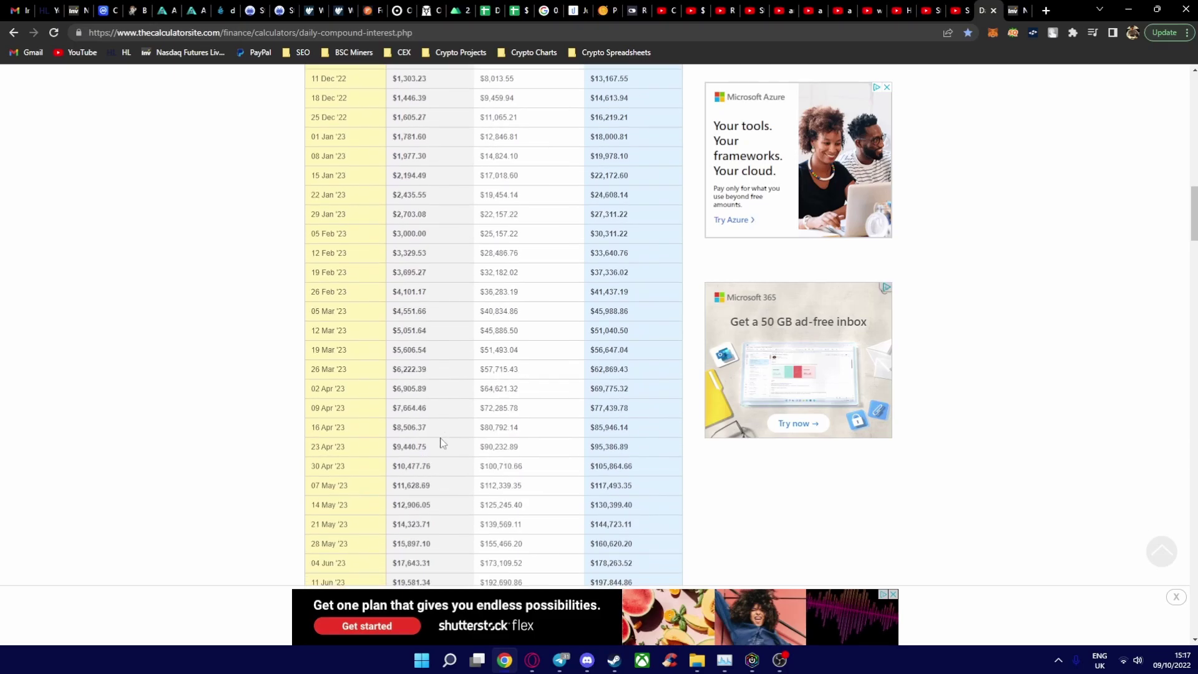
pyautogui.scroll(-1, 442, 442)
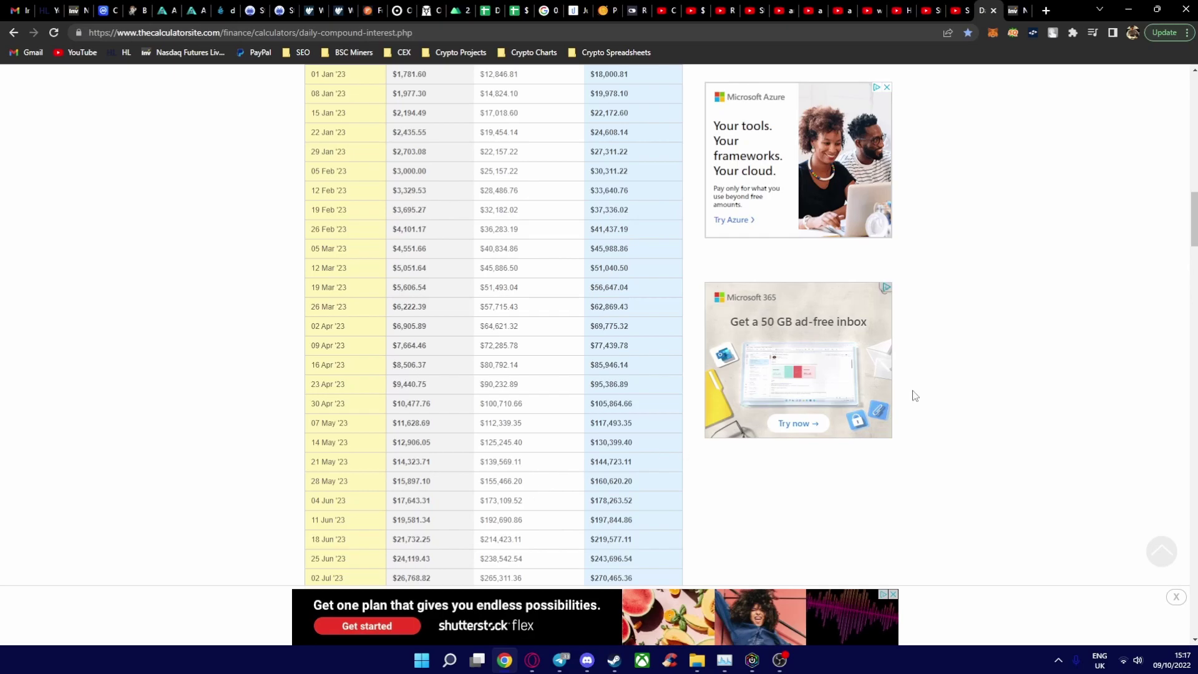
# Change the principal amount to 700 and the interest rate to 1%.
pyautogui.moveTo(1195, 225); pyautogui.dragTo(1194, 105)
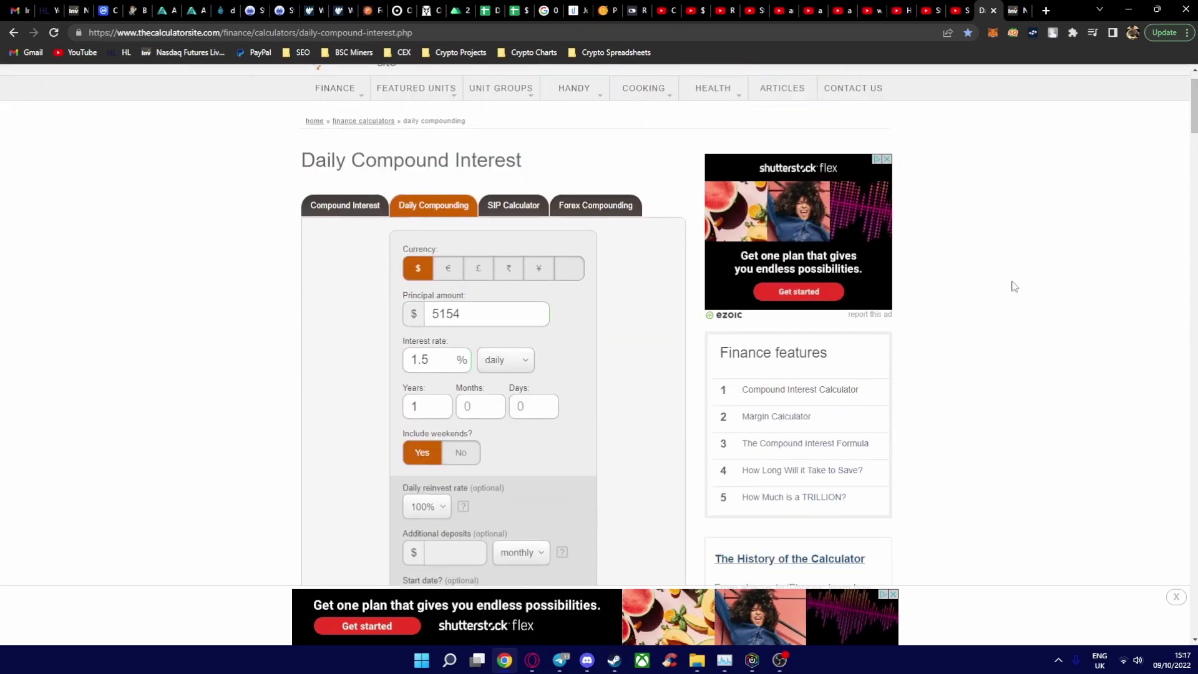
pyautogui.click(477, 318)
pyautogui.doubleClick(445, 315)
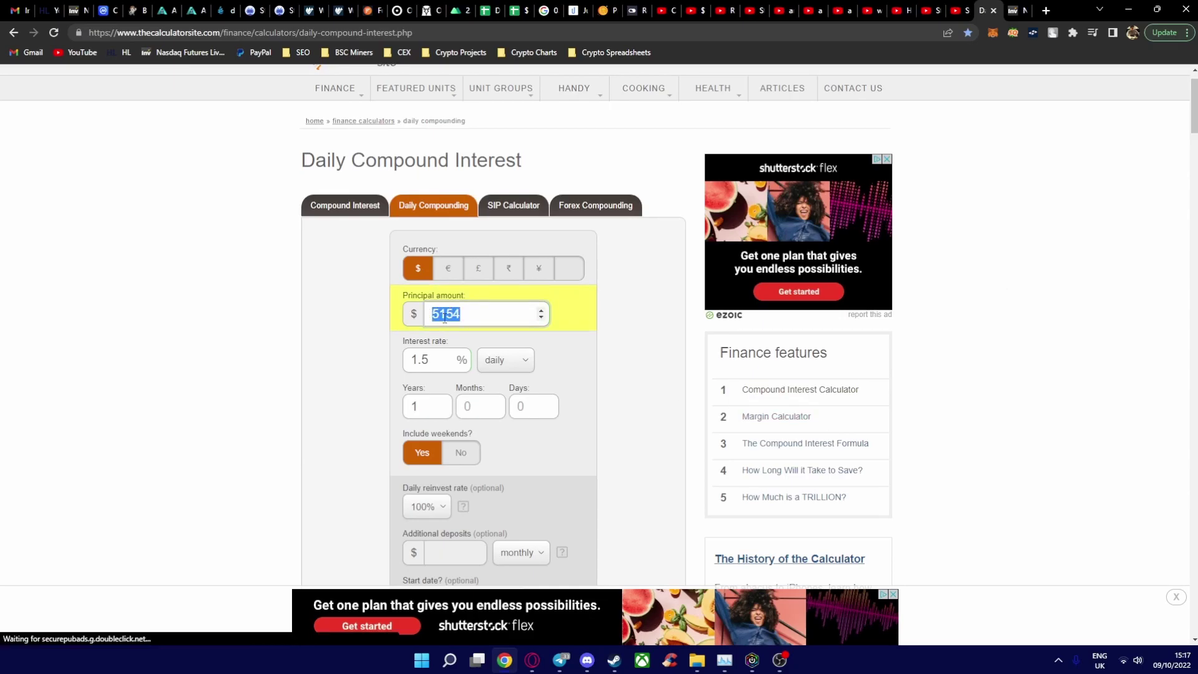
pyautogui.write('700')
pyautogui.click(451, 357)
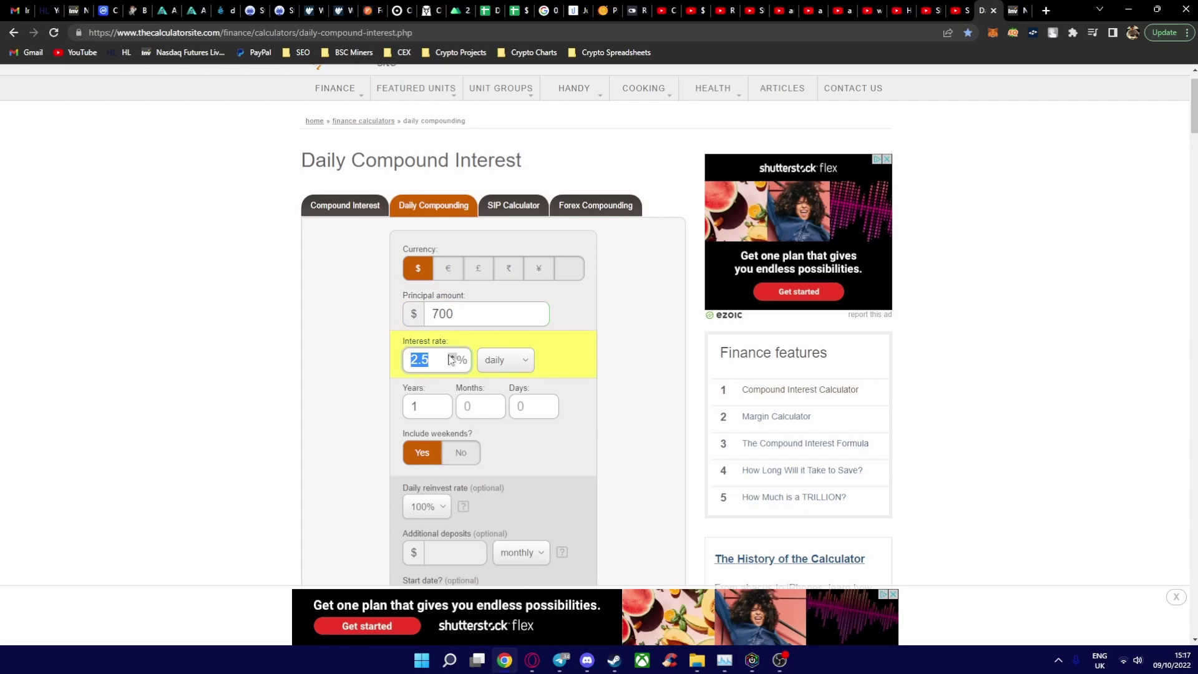
pyautogui.click(437, 359)
pyautogui.press('BackSpace')
pyautogui.press('BackSpace')
pyautogui.press('BackSpace')
pyautogui.write('1')
# Recalculate the projection to $26,448.40 and scroll down to the monthly earnings table.
pyautogui.scroll(-2, 344, 402)
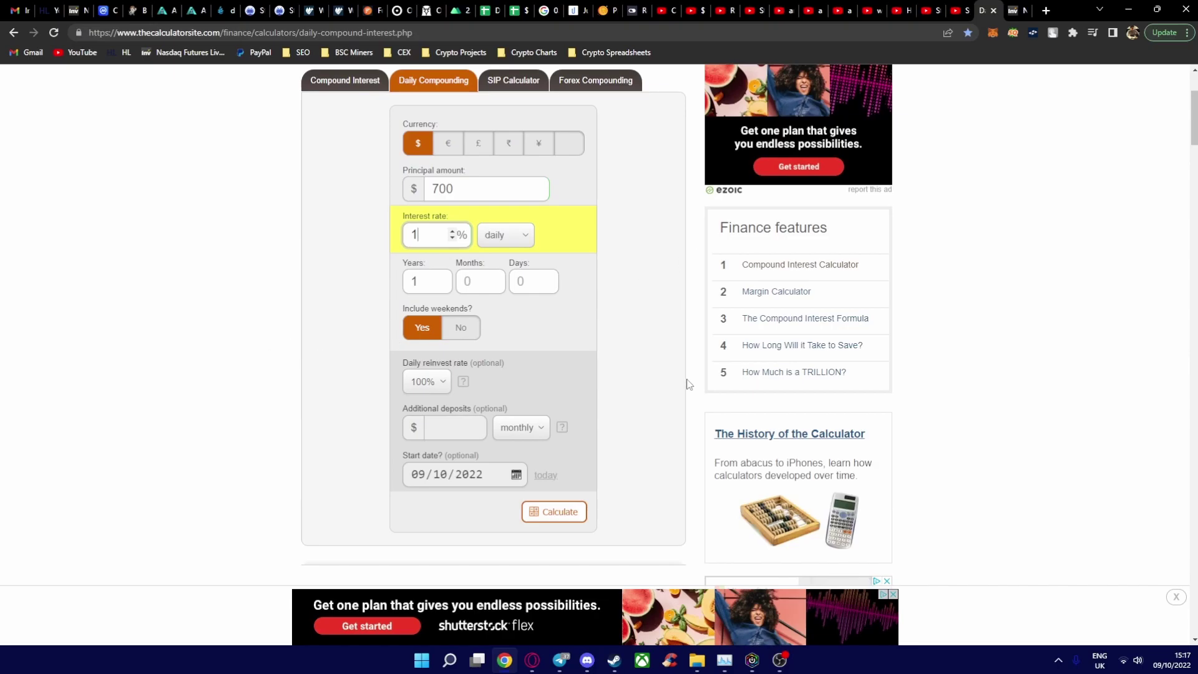
pyautogui.click(631, 351)
pyautogui.click(570, 517)
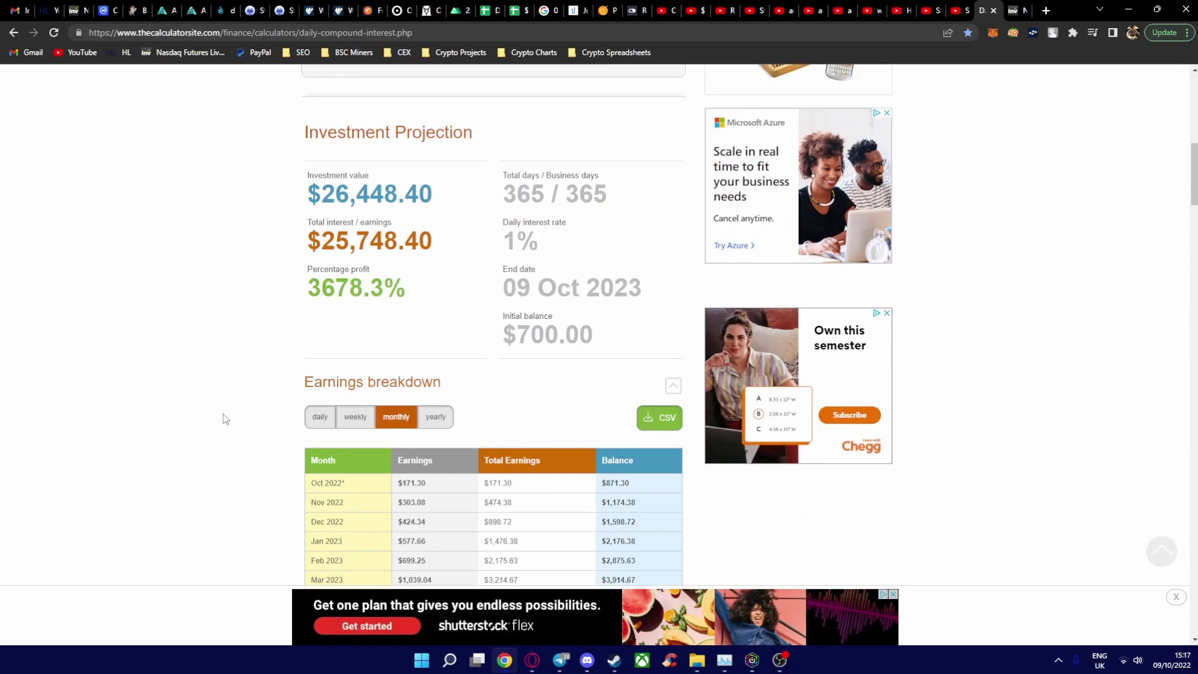
pyautogui.scroll(-3, 267, 402)
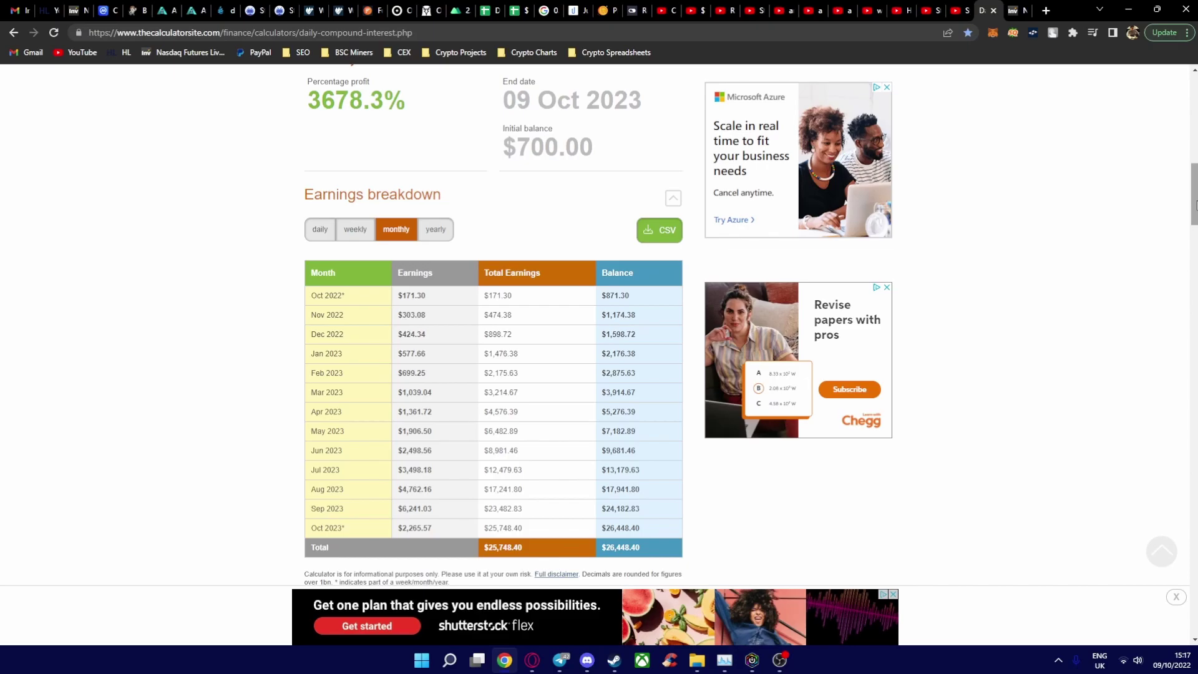
# Restore the principal to 5154 and recalculate, projecting $194,735.82.
pyautogui.moveTo(1194, 203); pyautogui.dragTo(1194, 129)
pyautogui.moveTo(479, 258); pyautogui.dragTo(433, 253)
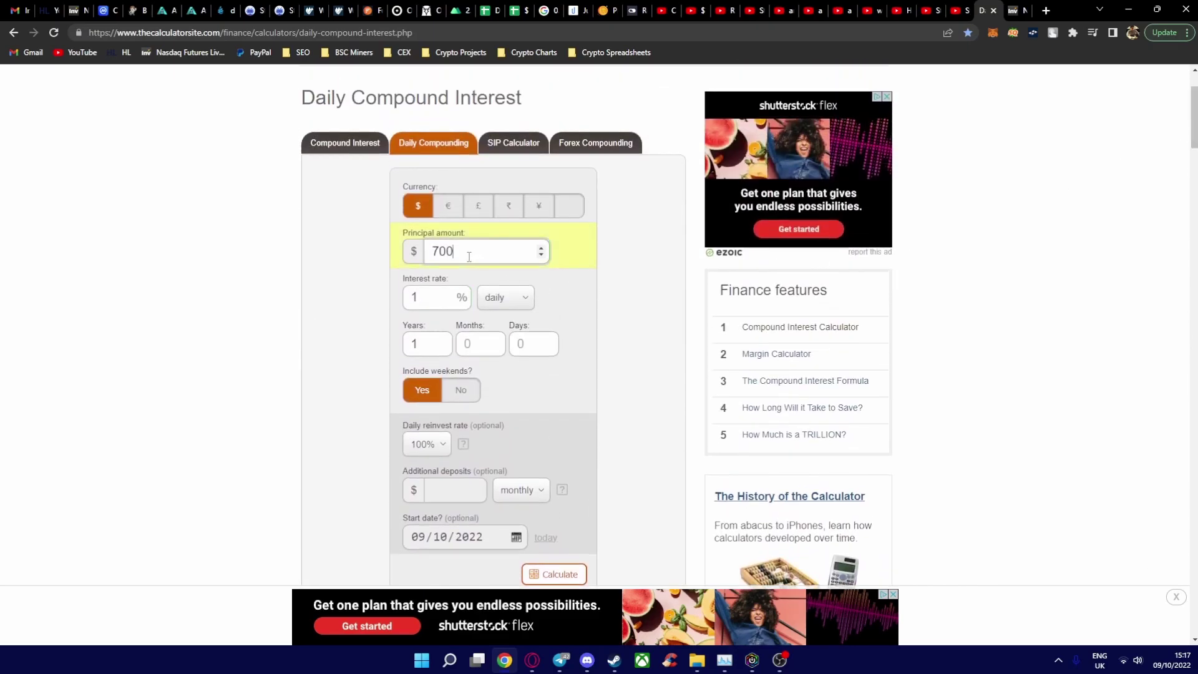
pyautogui.write('5154')
pyautogui.click(566, 570)
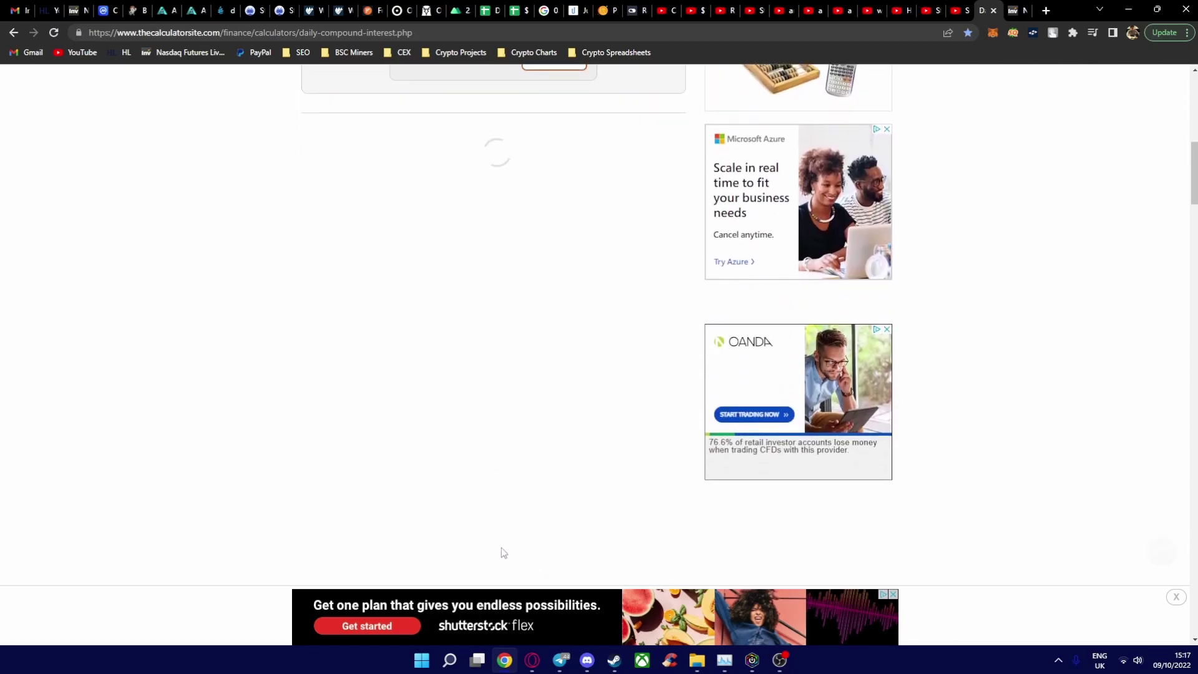
pyautogui.scroll(-2, 392, 431)
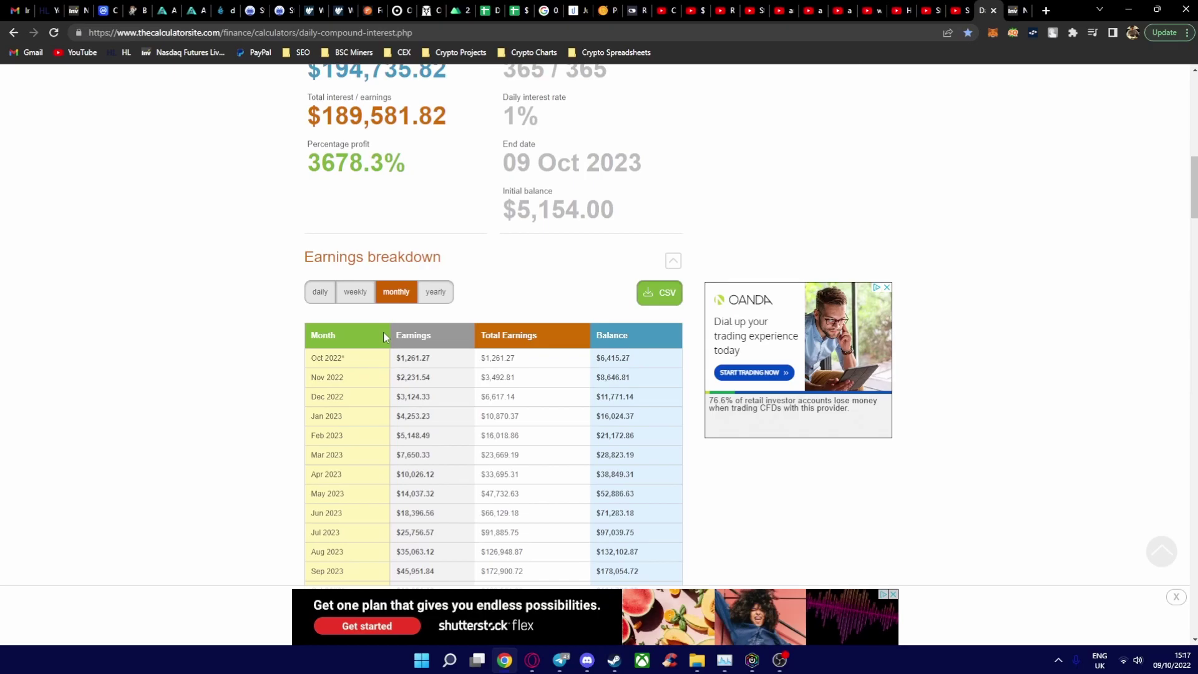
# Switch the earnings breakdown to yearly, then daily, and scroll through the daily rows.
pyautogui.click(436, 291)
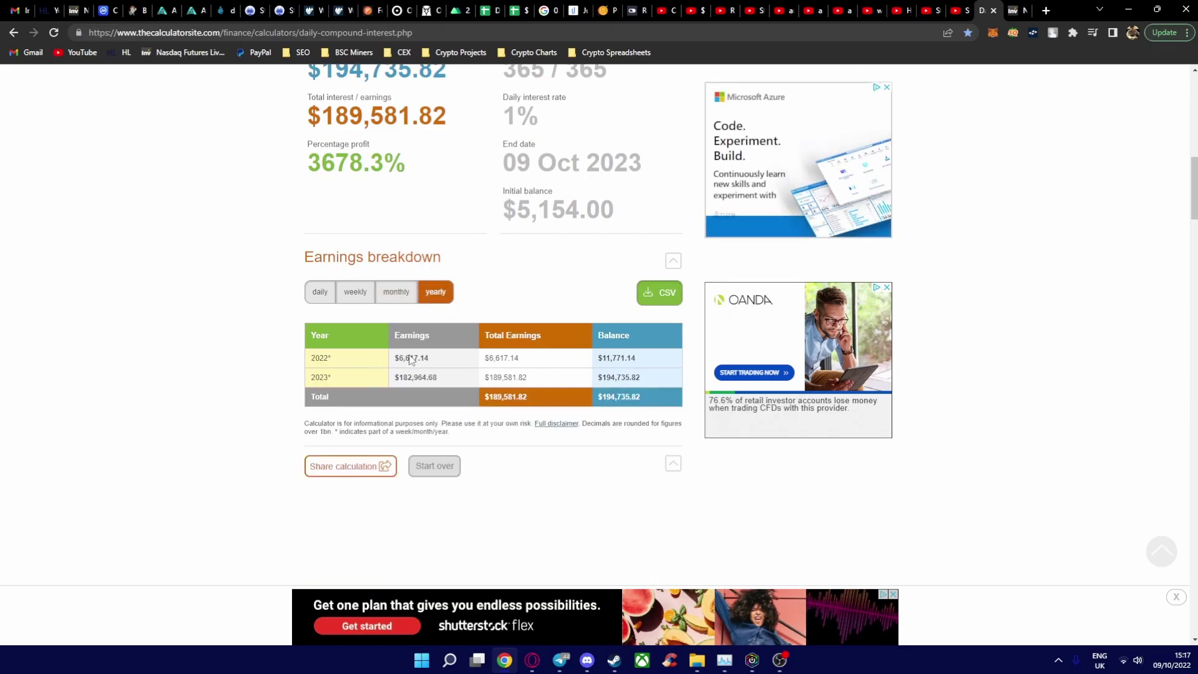
pyautogui.click(308, 298)
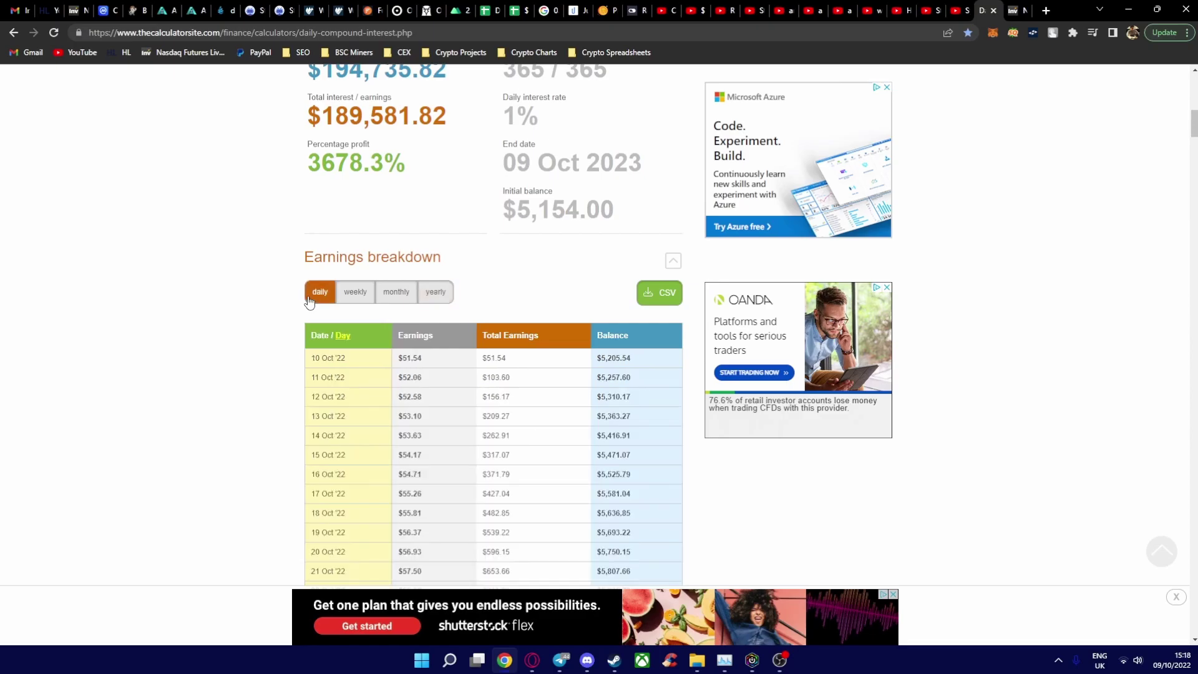
pyautogui.scroll(-2, 316, 331)
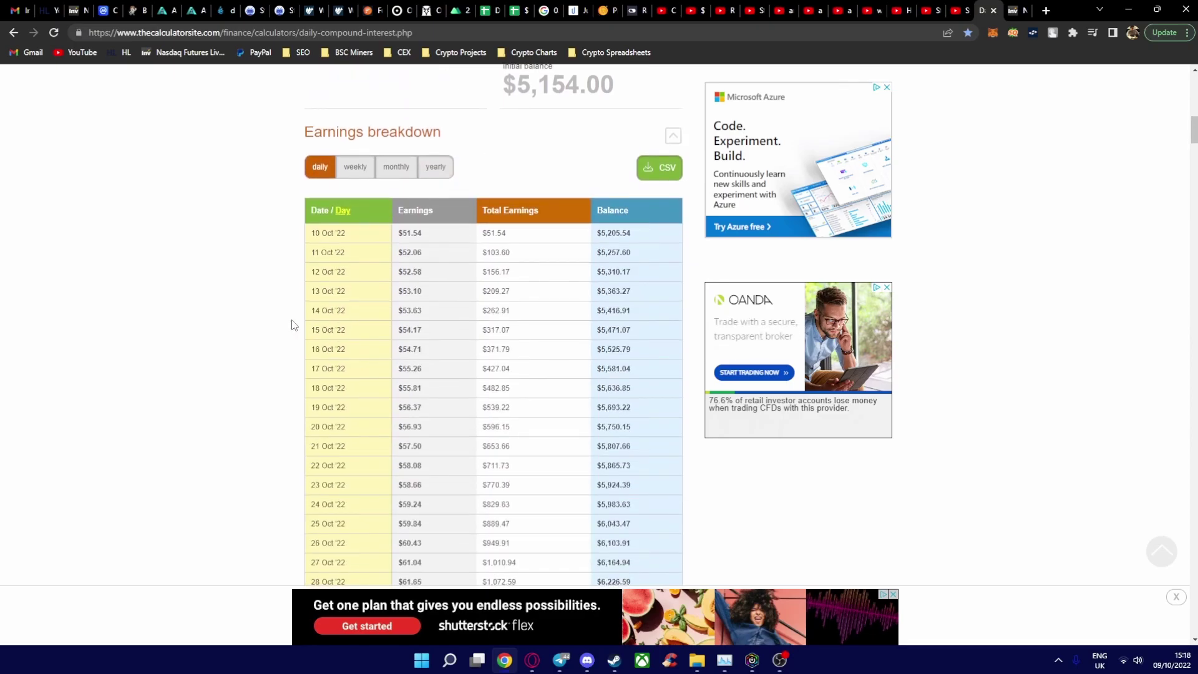
pyautogui.scroll(-1, 300, 318)
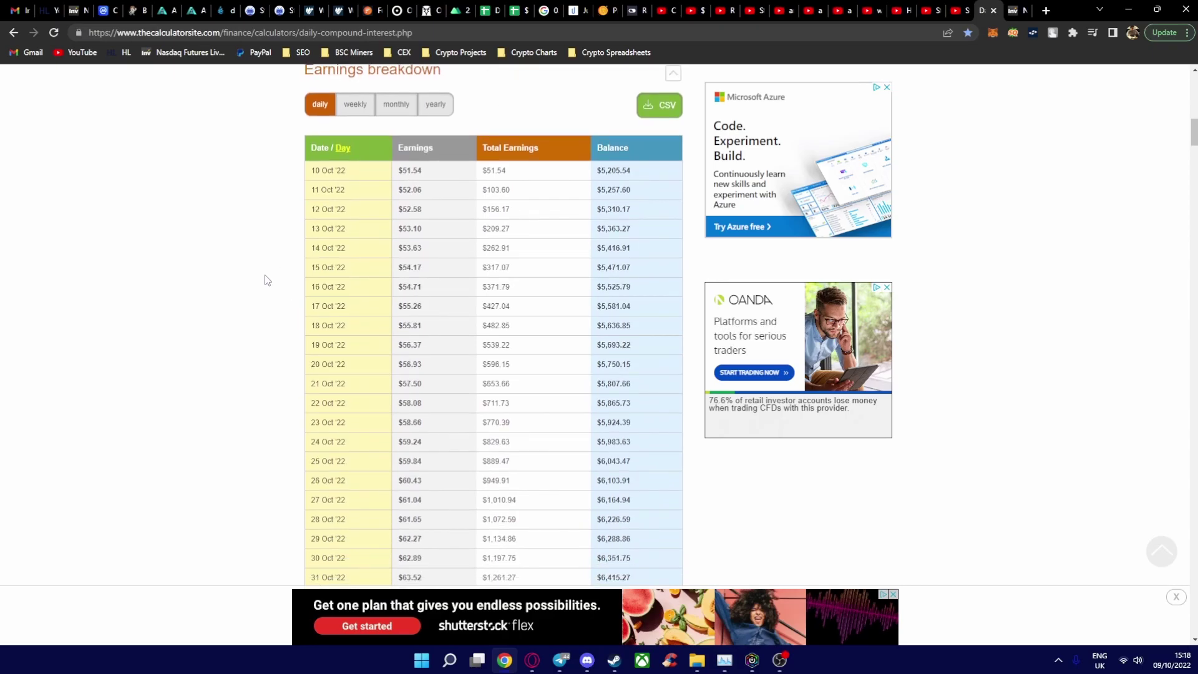
pyautogui.scroll(1, 266, 280)
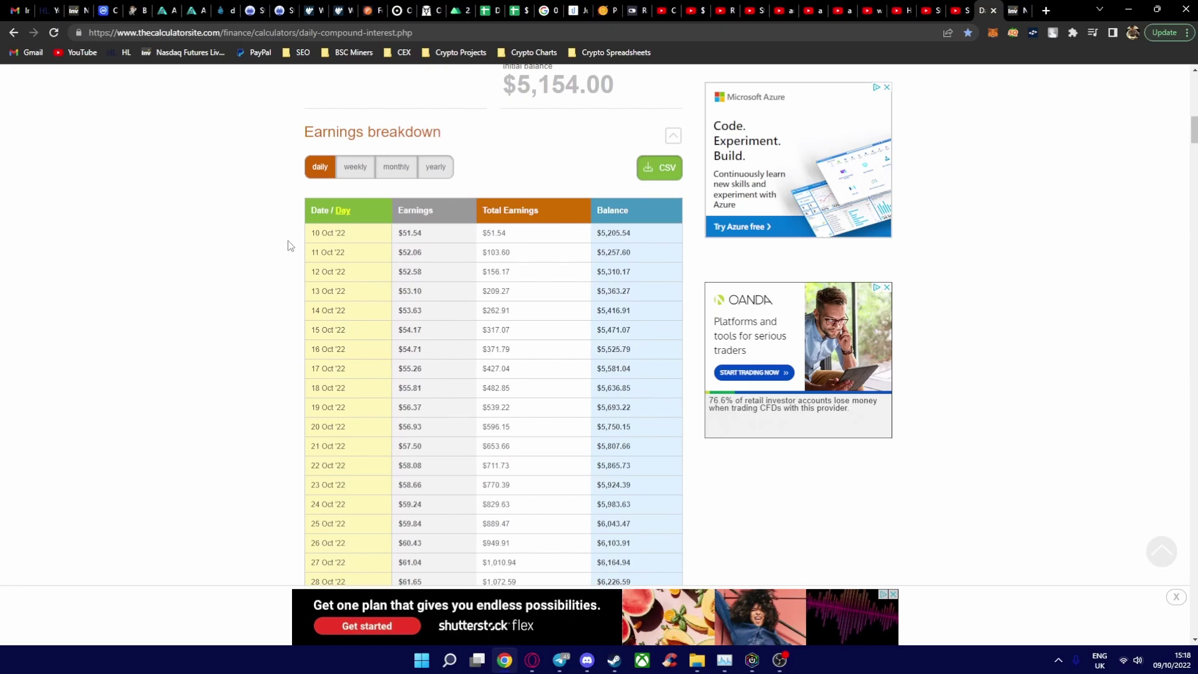
pyautogui.scroll(6, 289, 240)
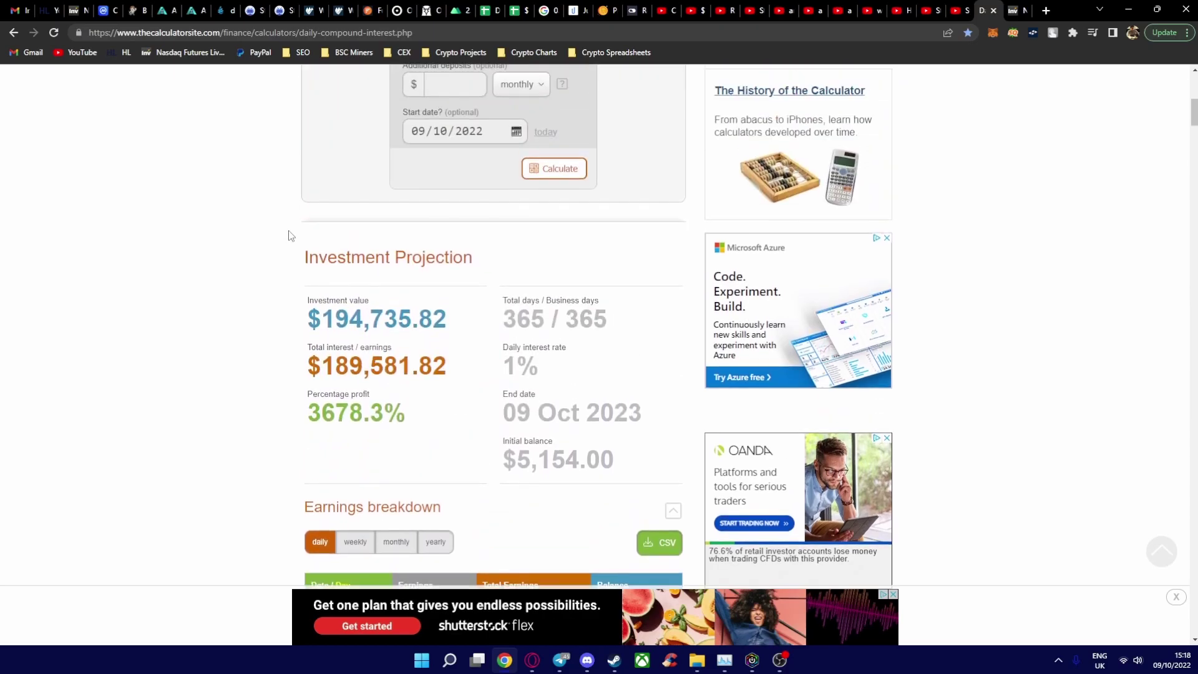
pyautogui.scroll(3, 289, 236)
pyautogui.scroll(3, 289, 236)
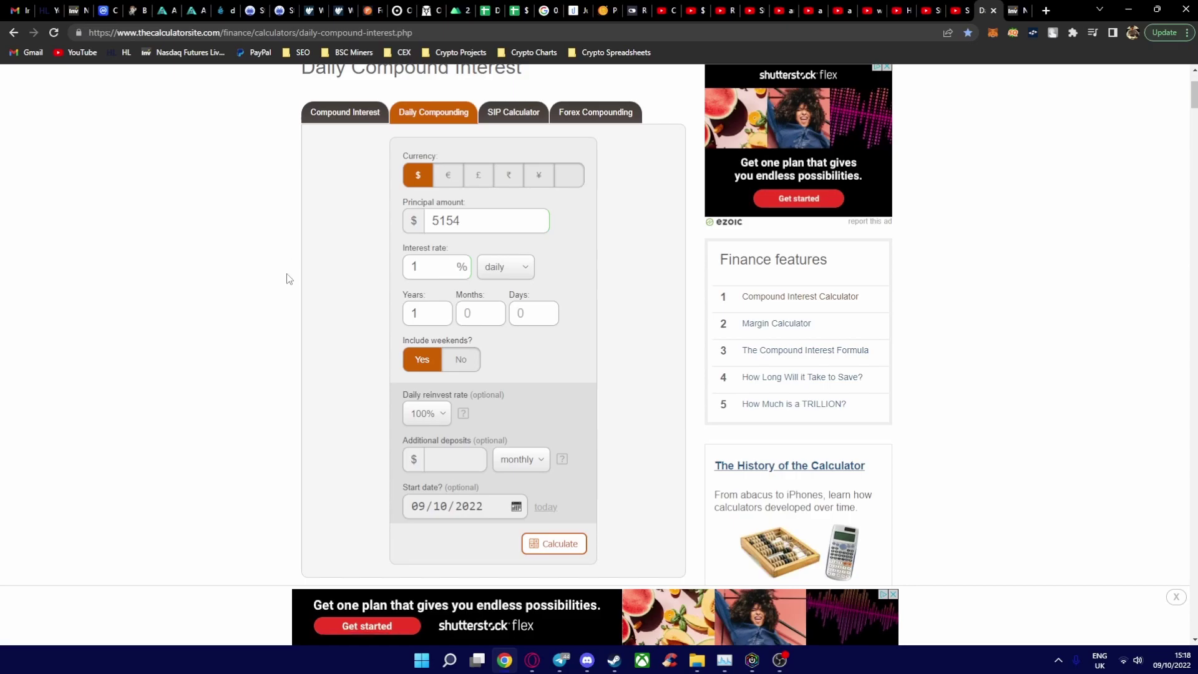
pyautogui.scroll(-3, 288, 275)
pyautogui.scroll(-5, 288, 276)
pyautogui.scroll(-2, 288, 277)
pyautogui.scroll(-1, 289, 279)
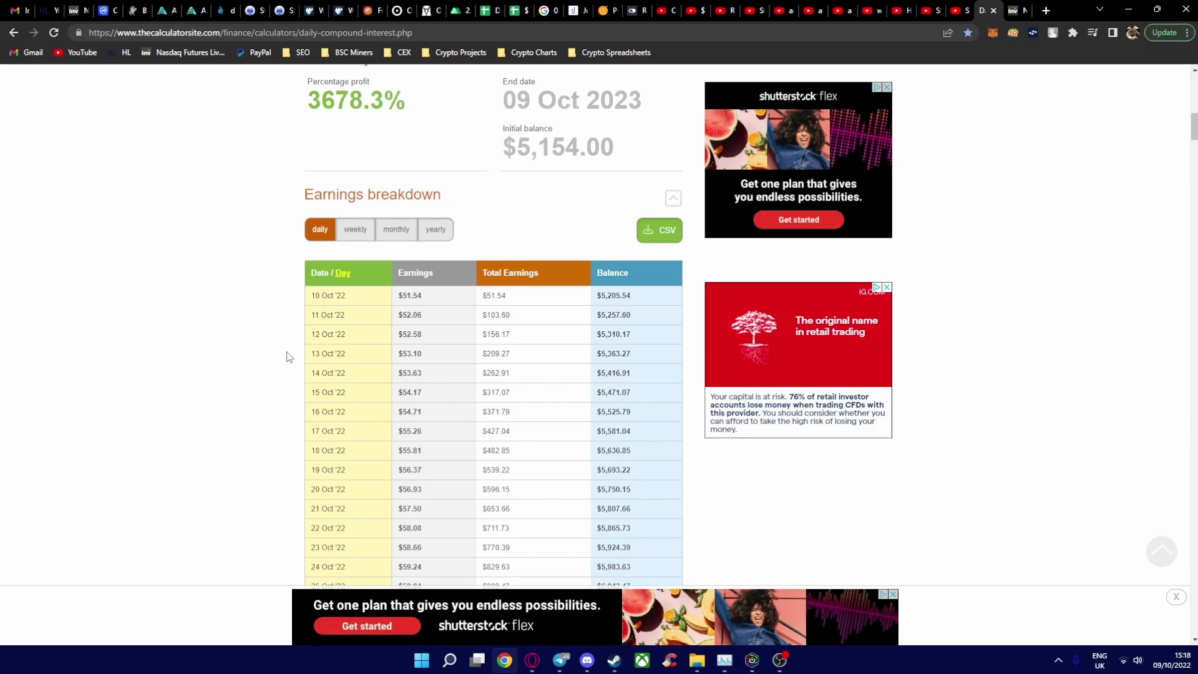
pyautogui.scroll(-1, 289, 356)
pyautogui.scroll(-2, 289, 356)
pyautogui.scroll(-2, 289, 357)
pyautogui.scroll(-2, 289, 356)
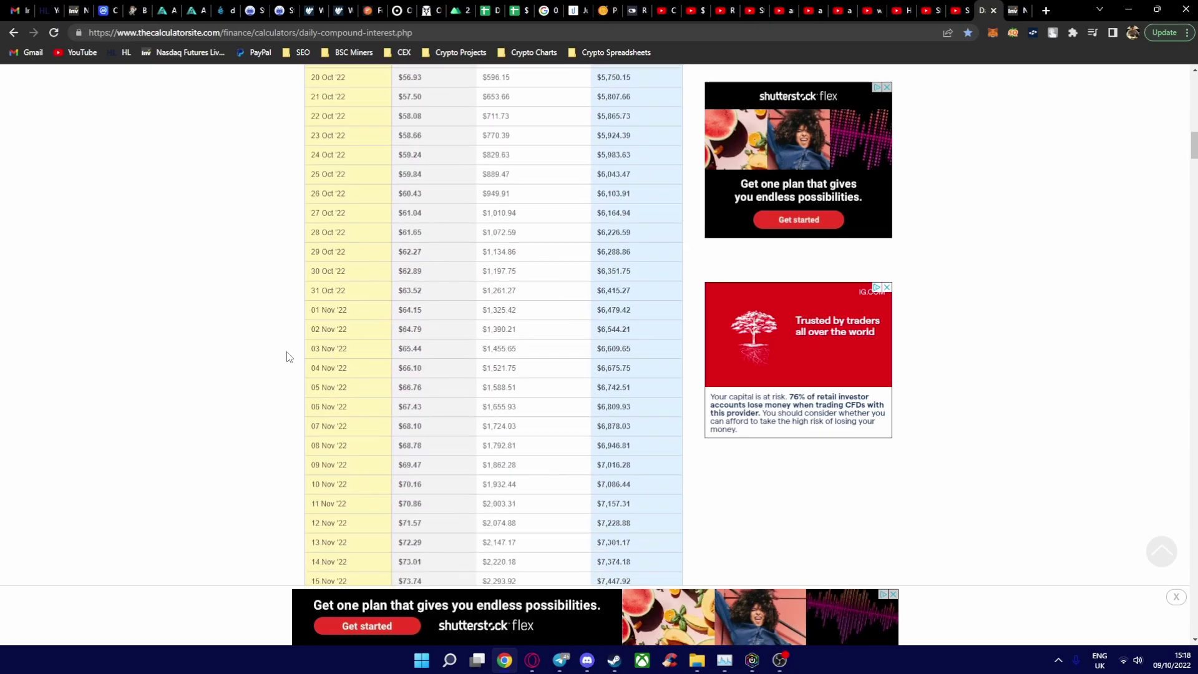
pyautogui.scroll(-3, 289, 340)
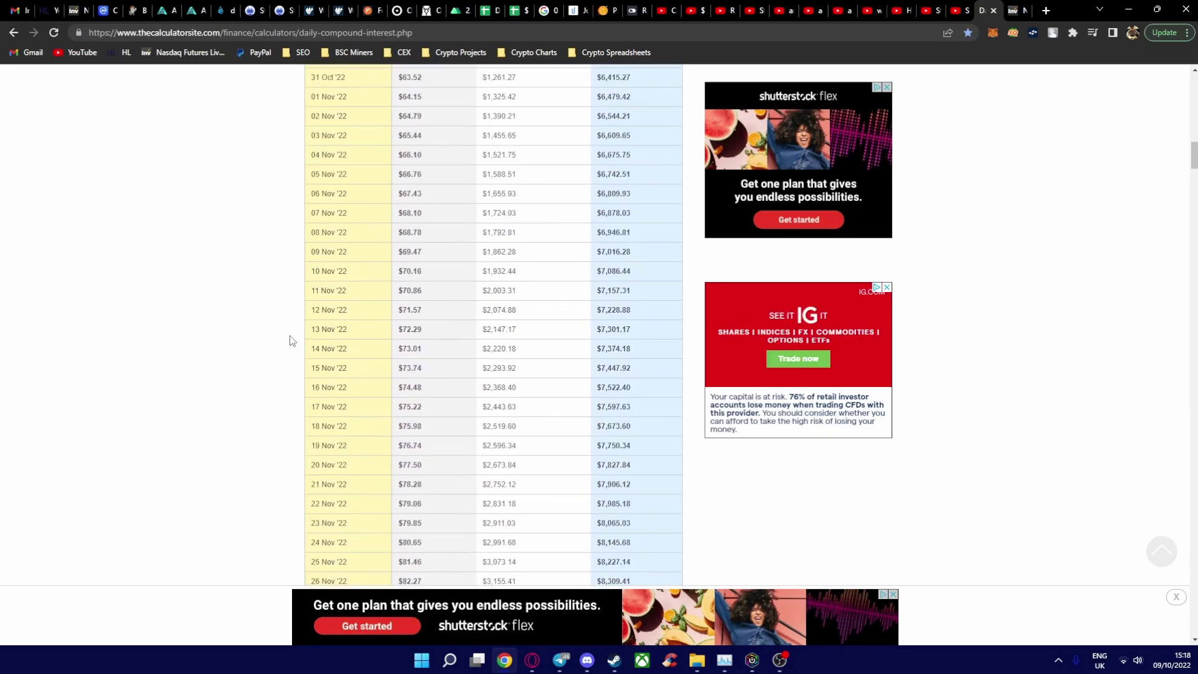
pyautogui.scroll(1, 291, 341)
pyautogui.scroll(2, 292, 341)
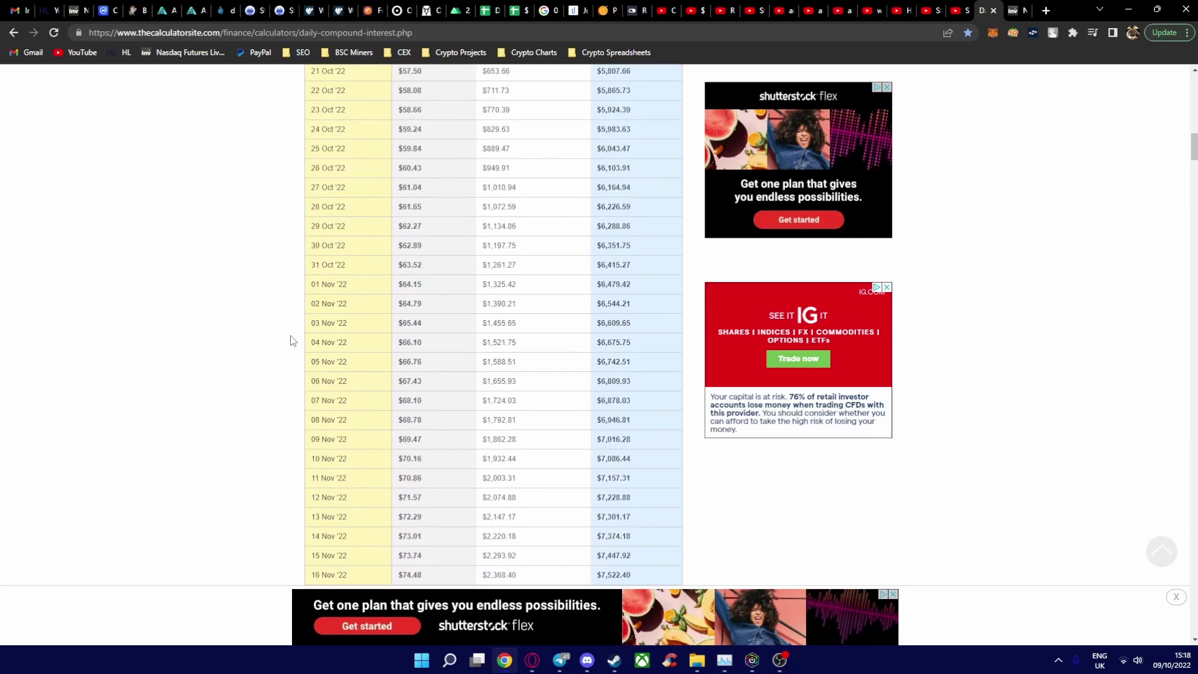
pyautogui.scroll(3, 291, 341)
pyautogui.scroll(5, 292, 340)
pyautogui.scroll(3, 294, 339)
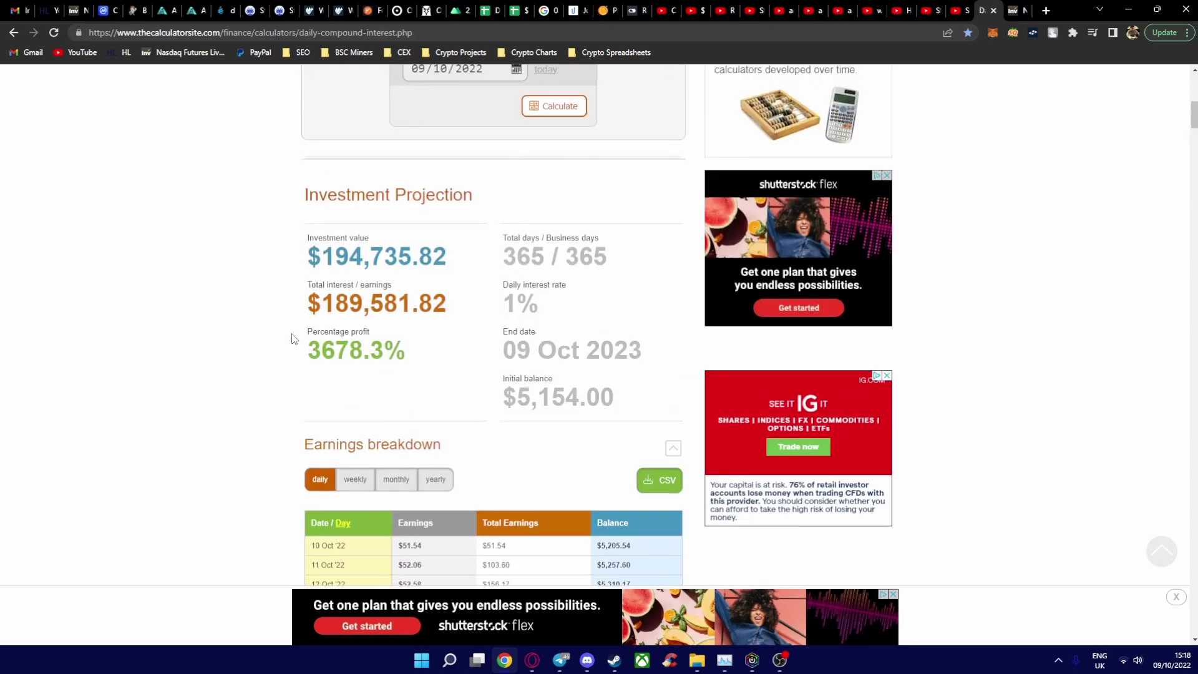
pyautogui.scroll(4, 292, 339)
pyautogui.scroll(1, 291, 339)
pyautogui.scroll(1, 292, 339)
pyautogui.scroll(-1, 292, 339)
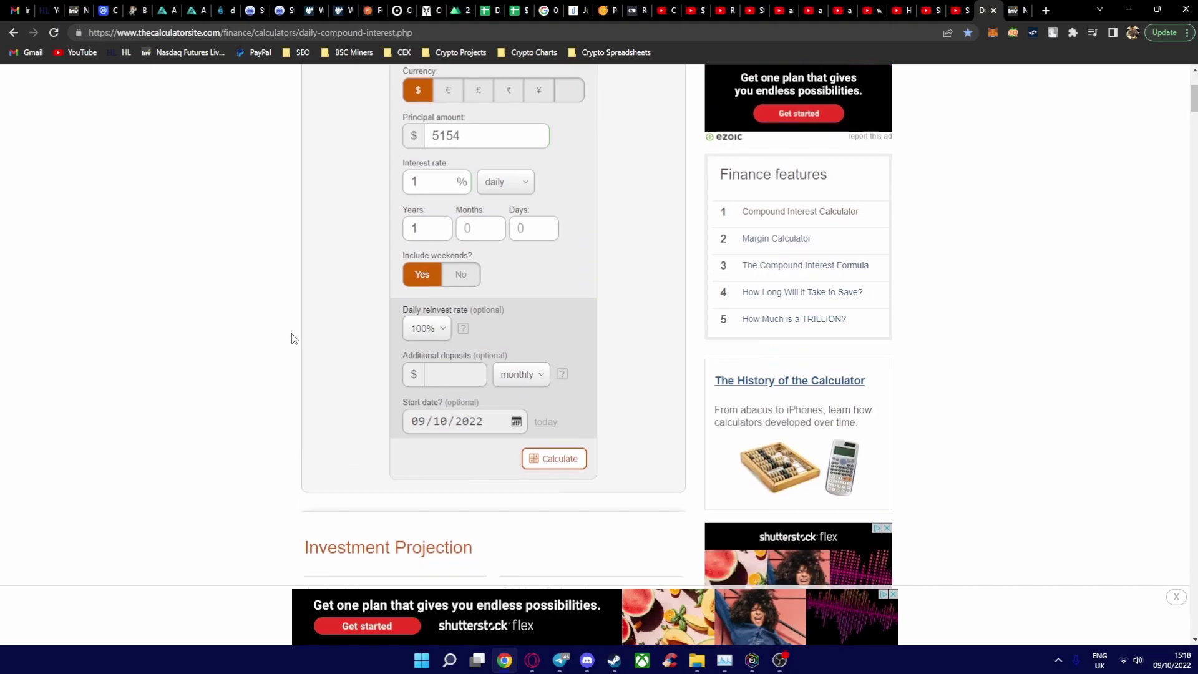
pyautogui.scroll(-1, 292, 339)
pyautogui.scroll(-5, 294, 347)
pyautogui.scroll(-1, 294, 355)
pyautogui.scroll(-1, 296, 355)
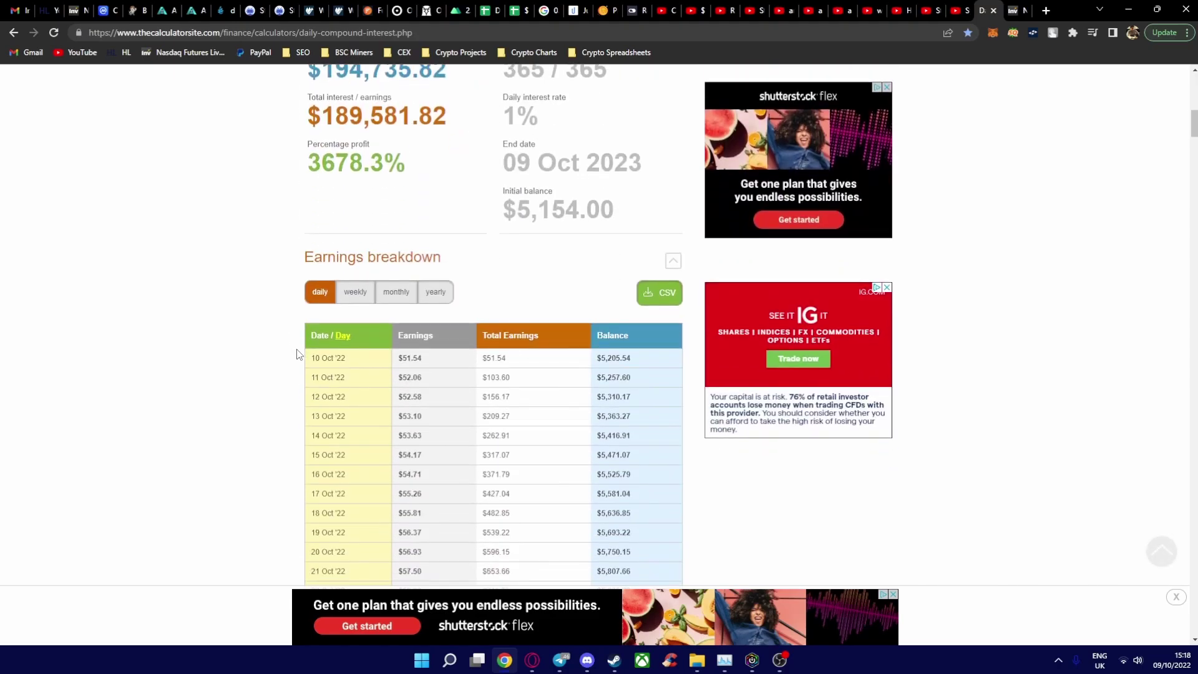
# Show the monthly earnings breakdown ($189,581.82 interest) and scroll back up to the projection figures.
pyautogui.click(395, 291)
pyautogui.scroll(-2, 290, 343)
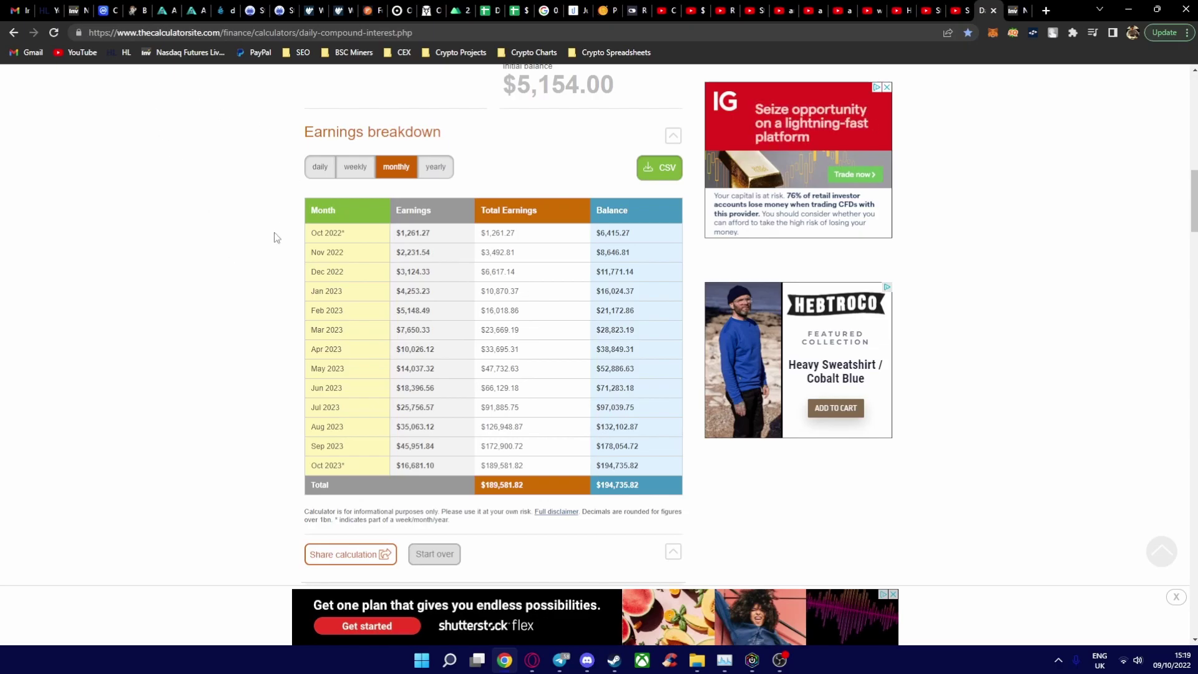
pyautogui.scroll(1, 289, 277)
pyautogui.scroll(3, 289, 278)
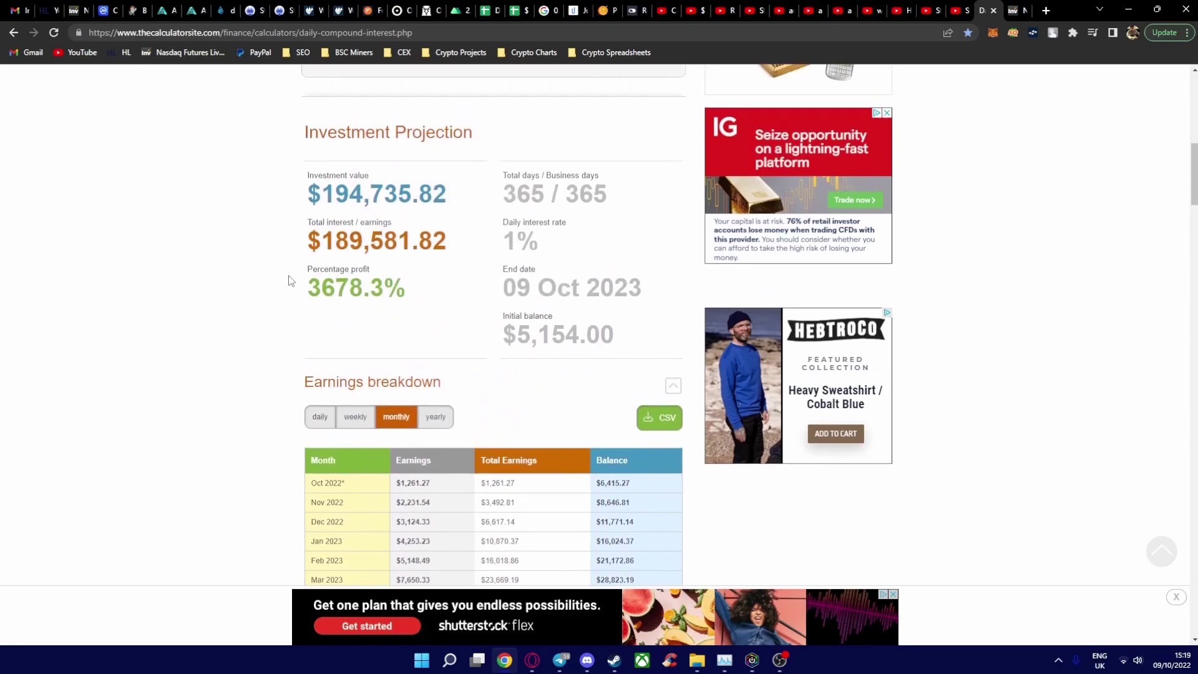
pyautogui.scroll(-1, 289, 279)
pyautogui.scroll(-1, 246, 248)
pyautogui.scroll(1, 246, 234)
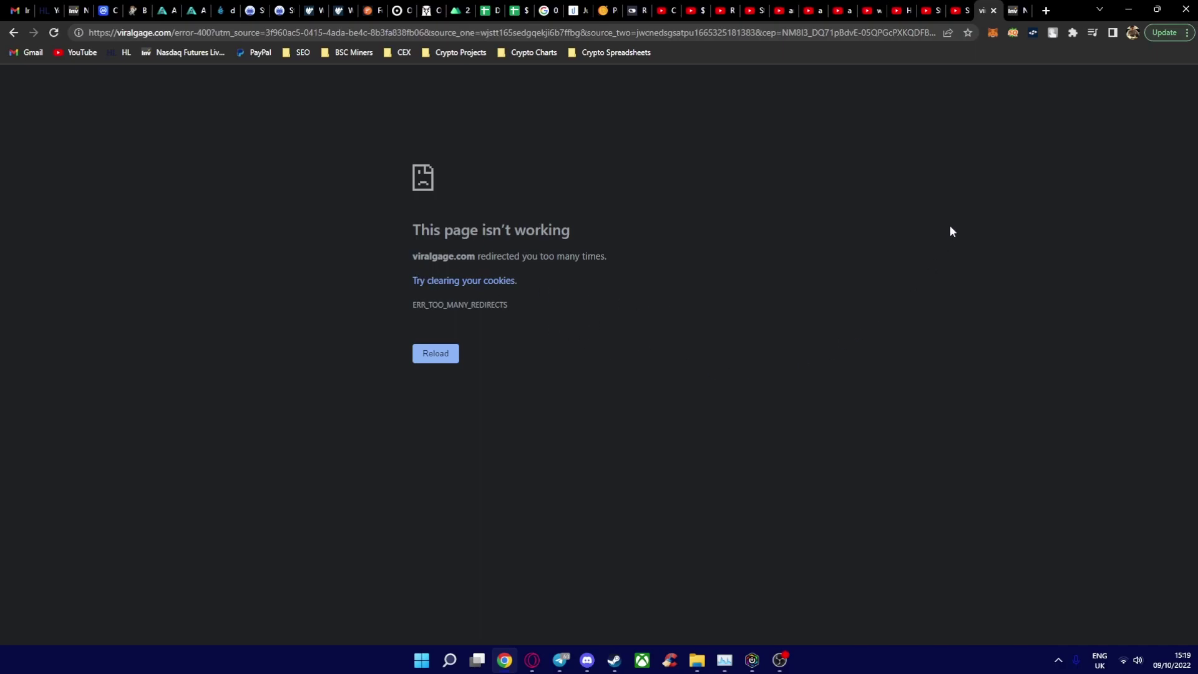
# Reload the too-many-redirects error page with F5.
pyautogui.press('F5')
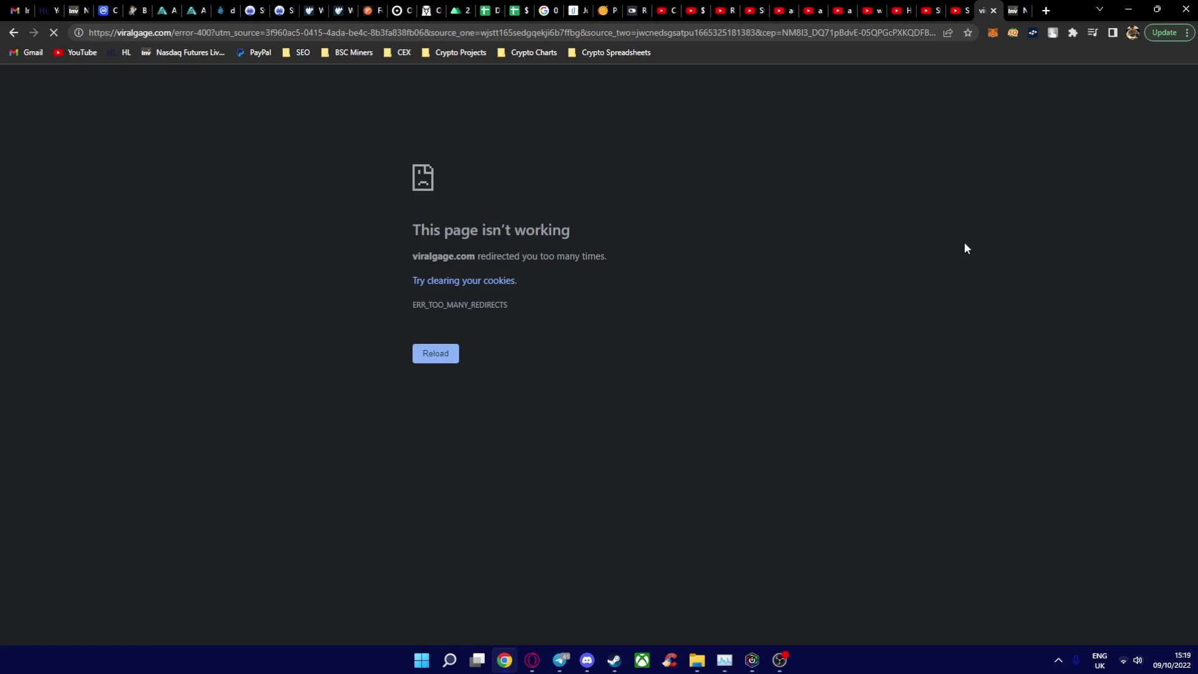